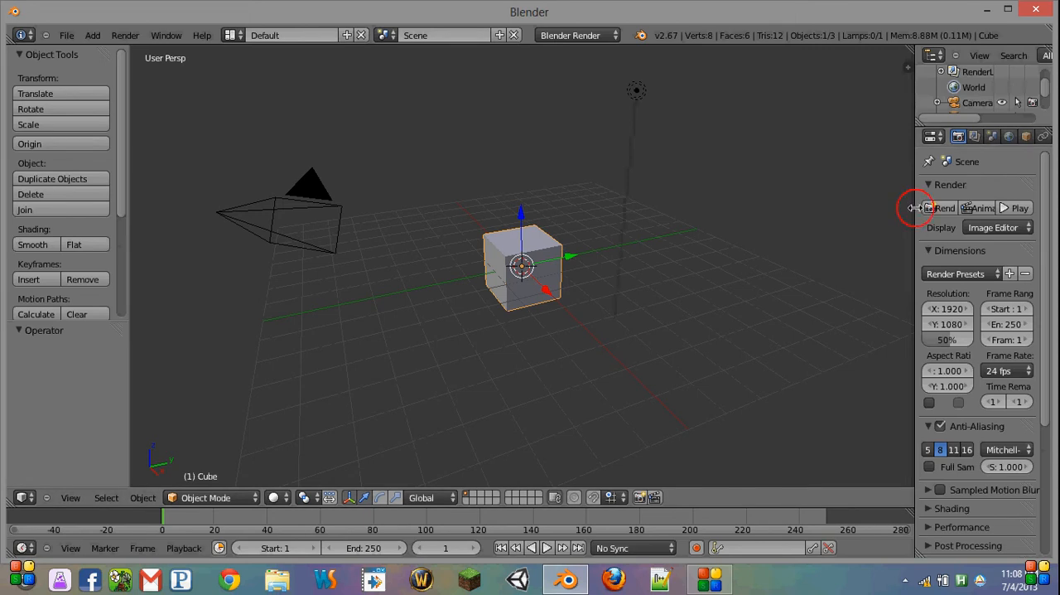
Step: Widen the properties editor, select the camera and look at the scene through it
left_click_drag(916, 207, 861, 228)
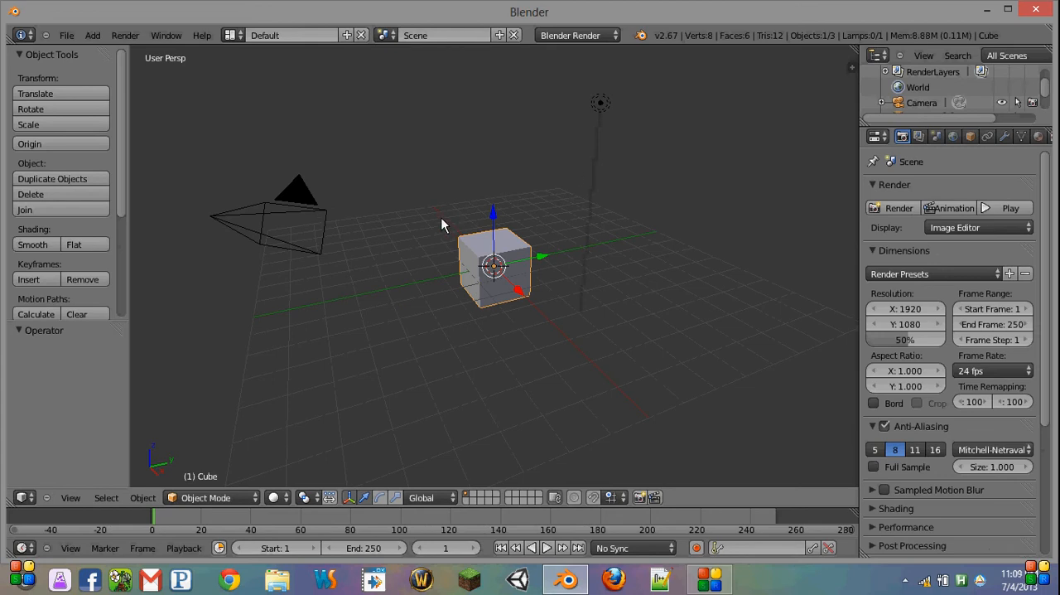
right_click(306, 249)
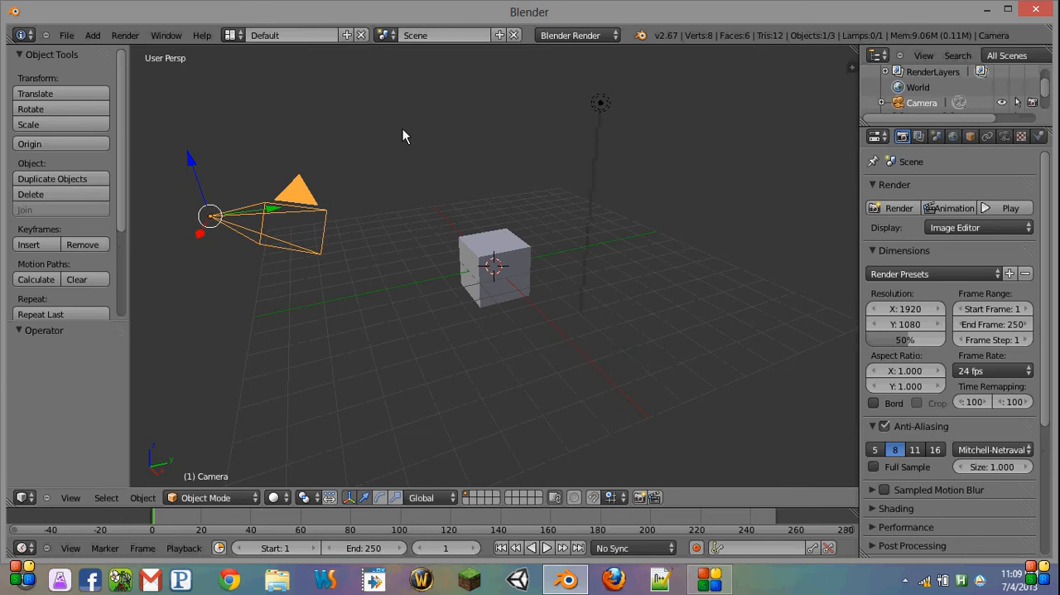
left_click(66, 36)
key("KP_0")
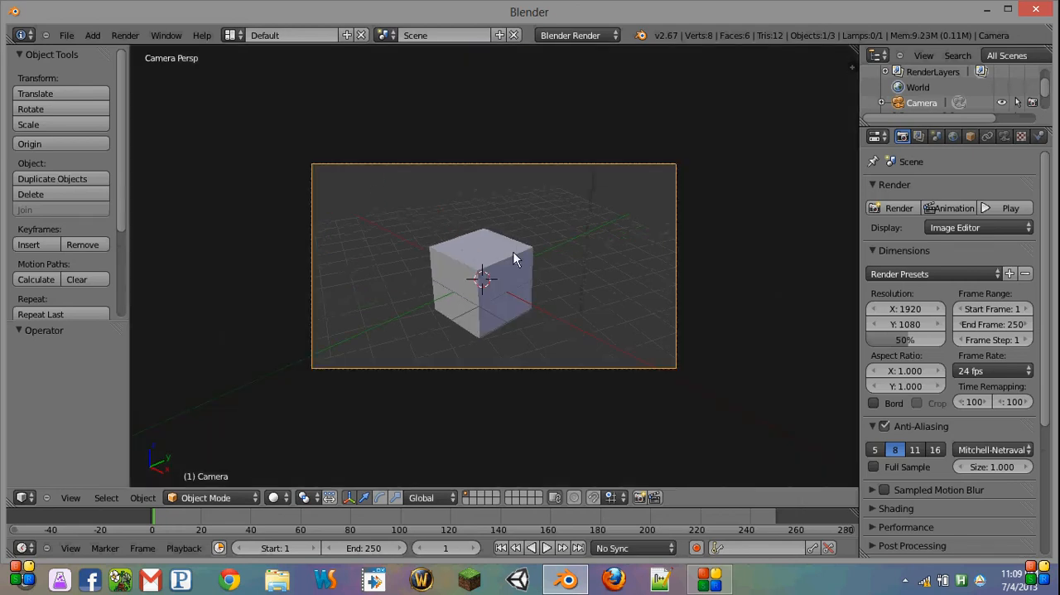
Step: Keep the camera selected and show the scene from the right side
right_click(460, 302)
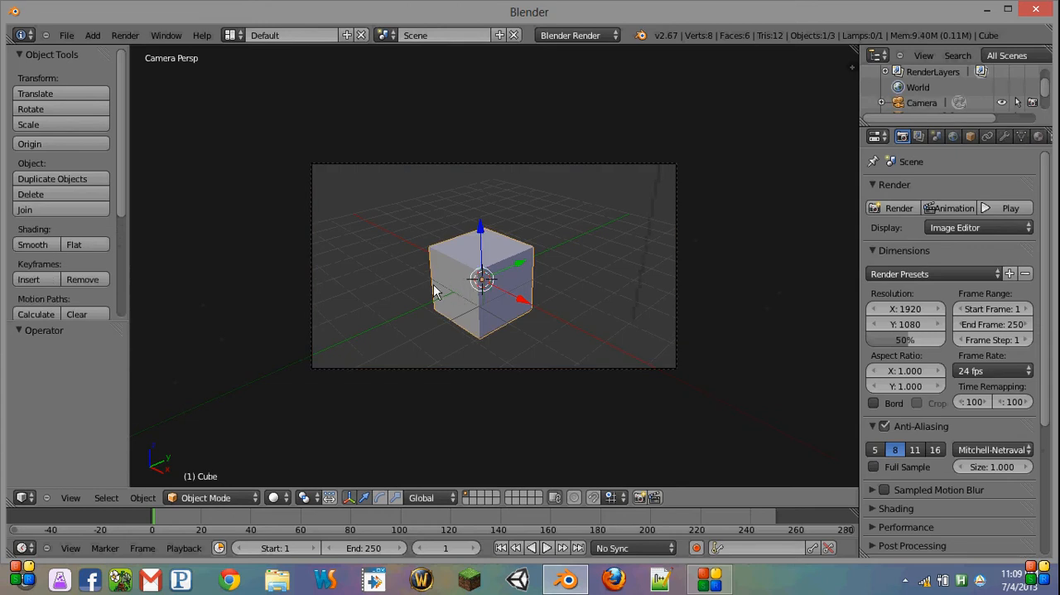
right_click(524, 367)
key("KP_3")
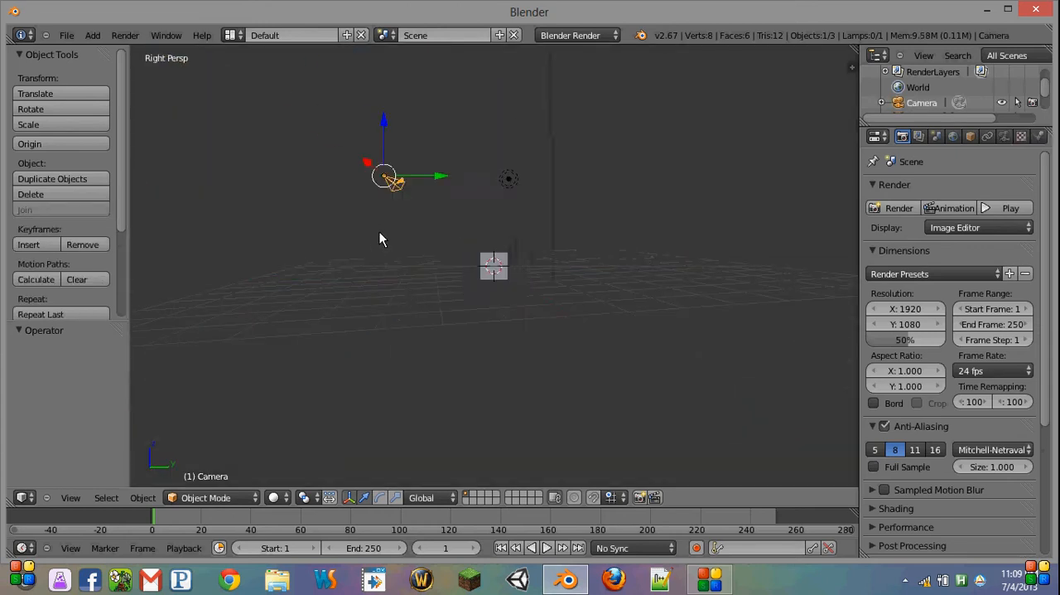
middle_click_drag(379, 182, 352, 244)
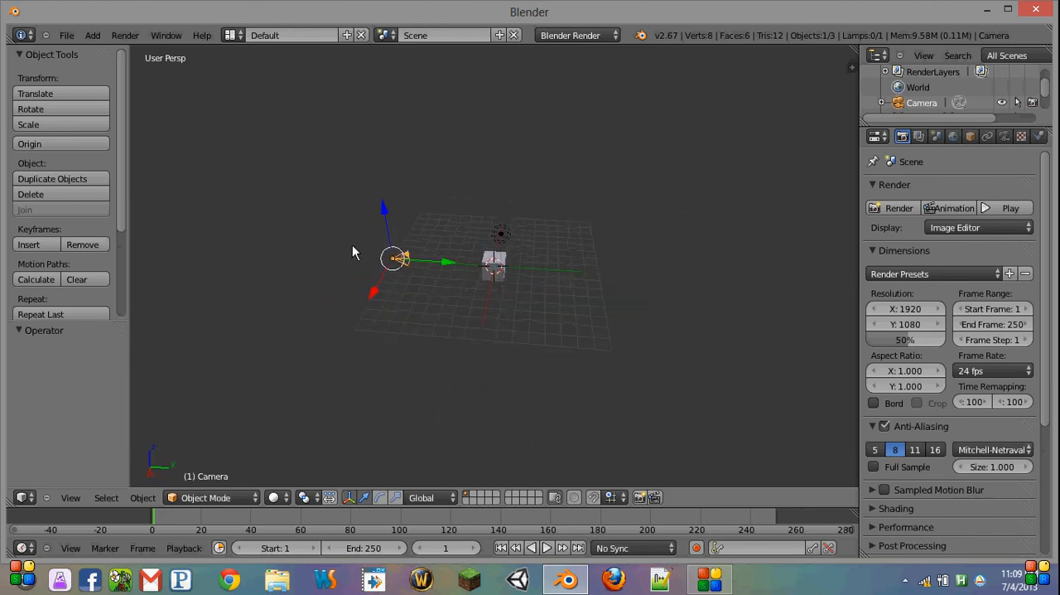
key("KP_1")
key("KP_3")
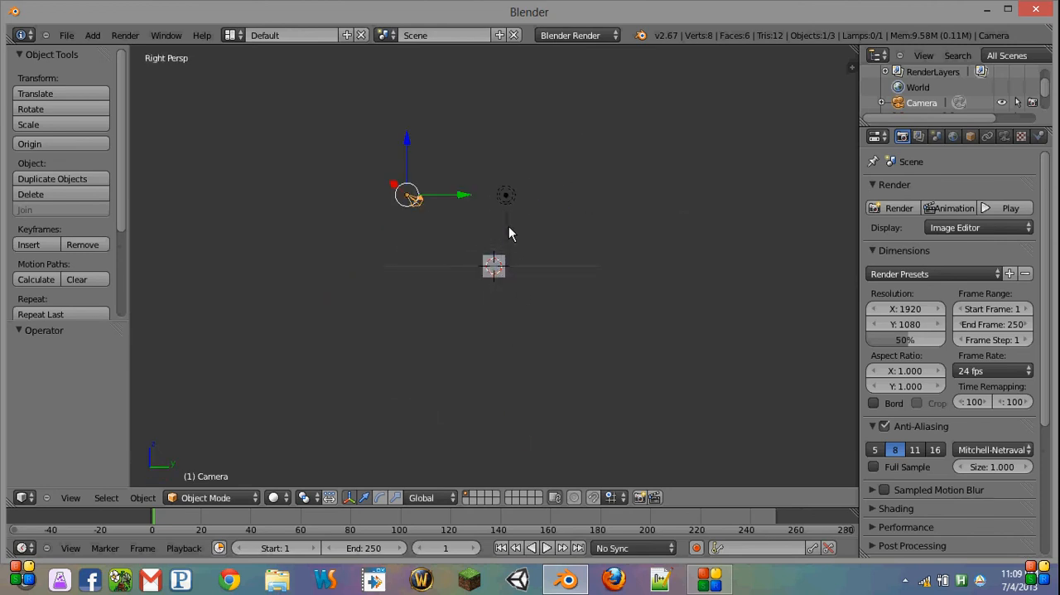
key("shift+s")
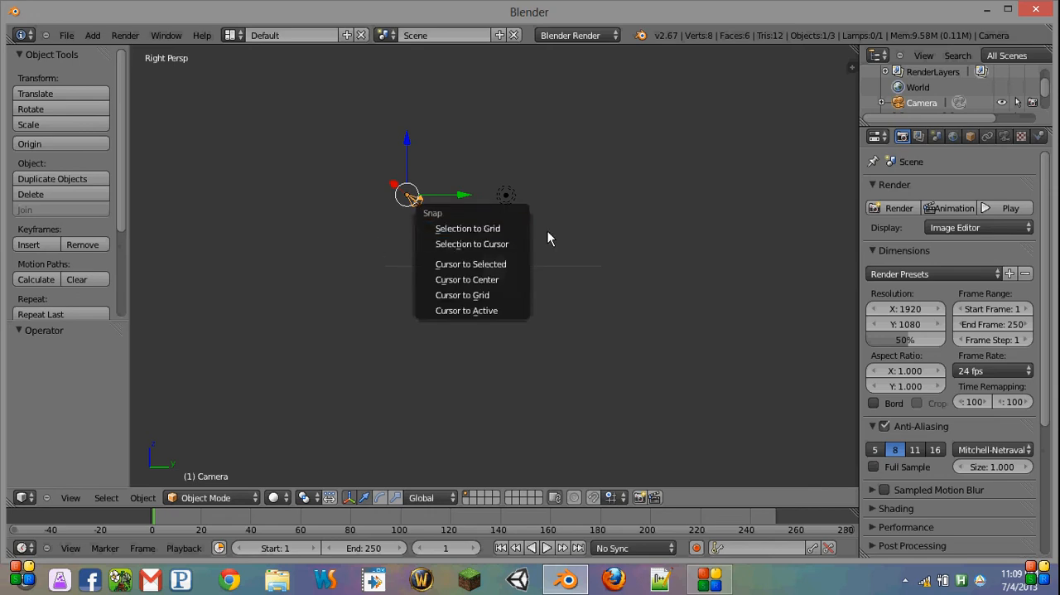
Step: Find the 3D View: Screencast Keys add-on in the user preferences by searching "screen" and enable it
key("ctrl+alt+u")
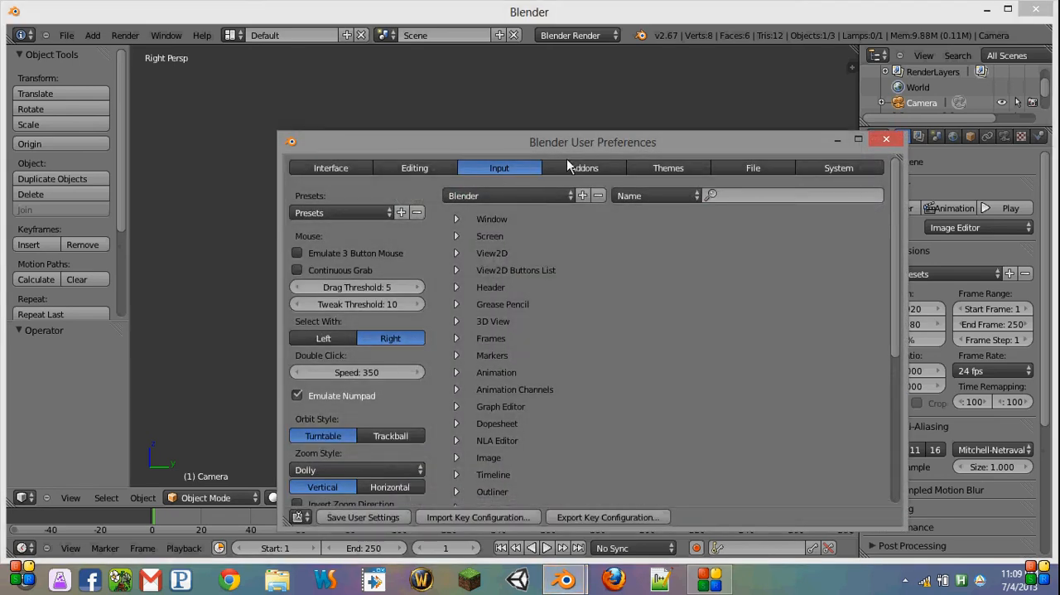
left_click(584, 168)
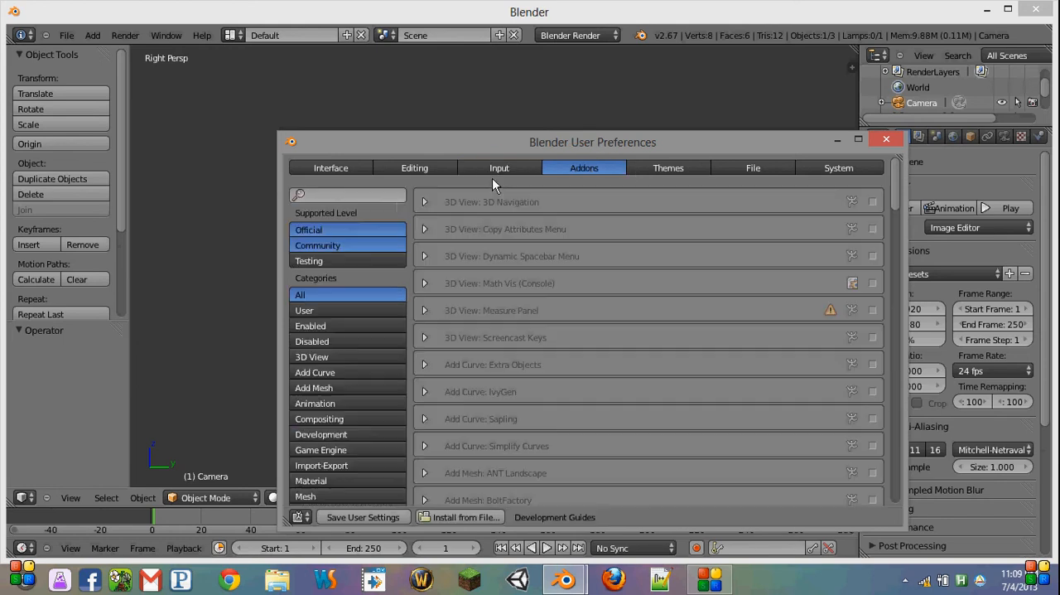
left_click(381, 193)
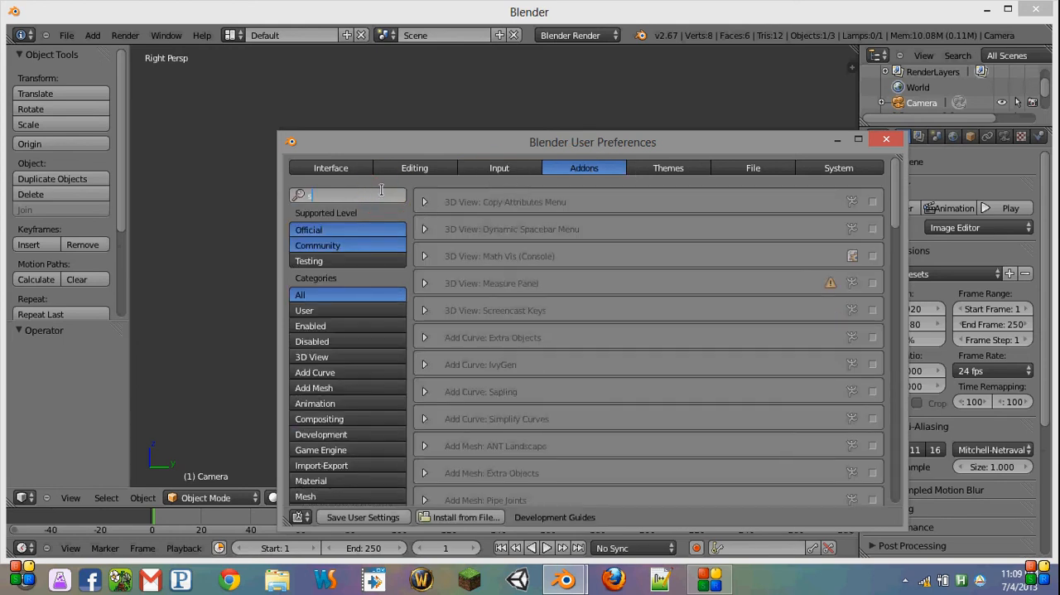
type("screen")
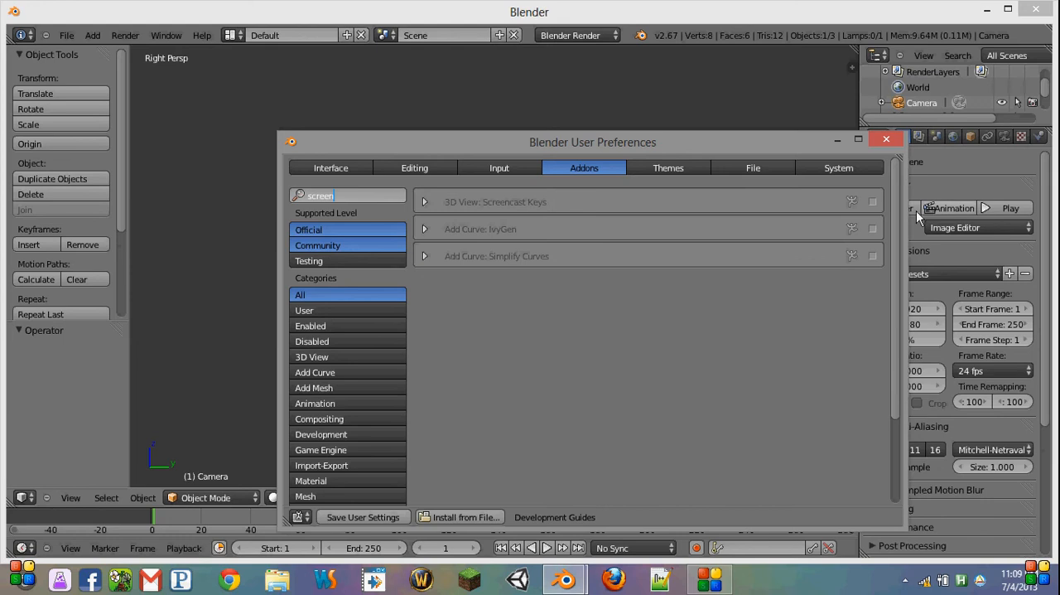
left_click(872, 203)
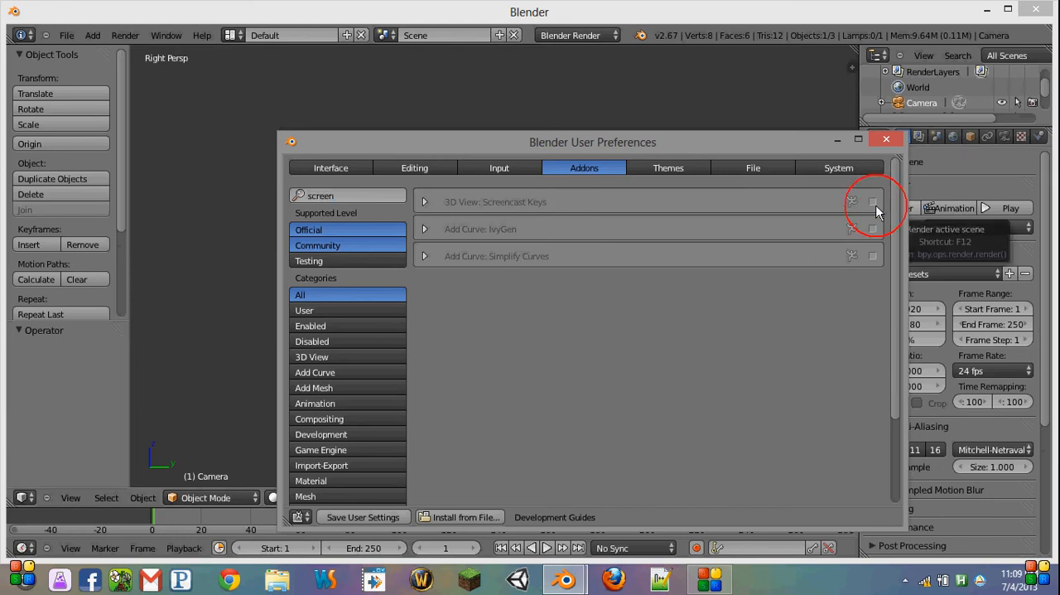
left_click(884, 138)
Step: Start the Screencast Keys display in the 3D view
key("n")
scroll(787, 337, "down", 5)
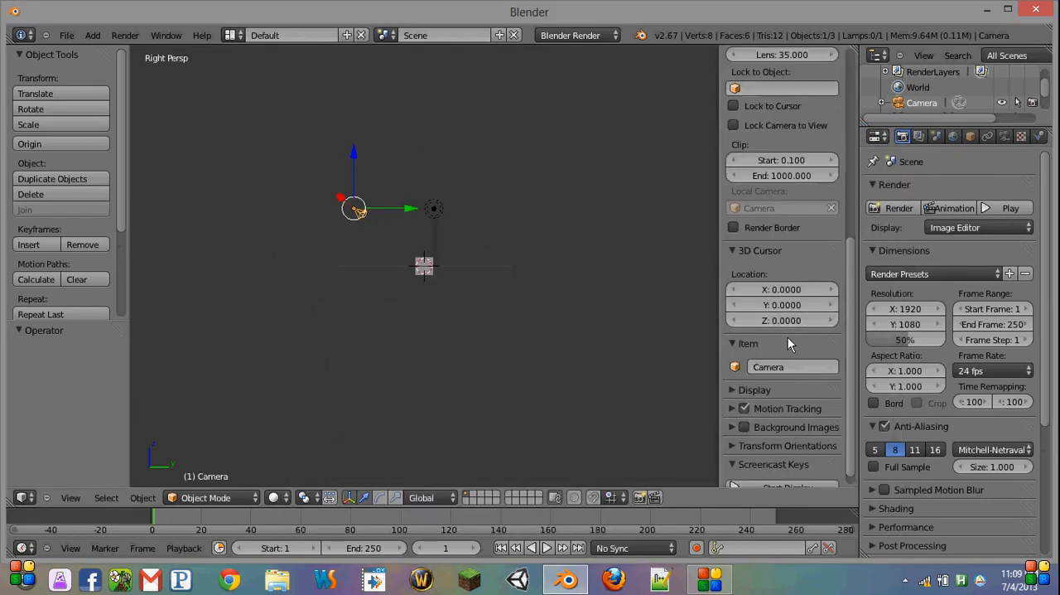
left_click(765, 470)
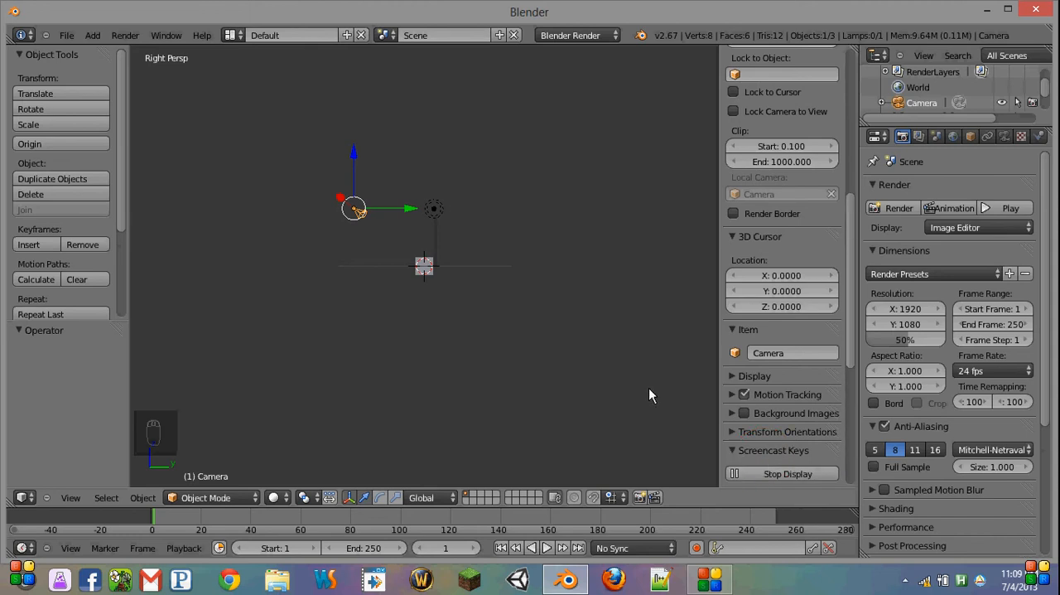
key("n")
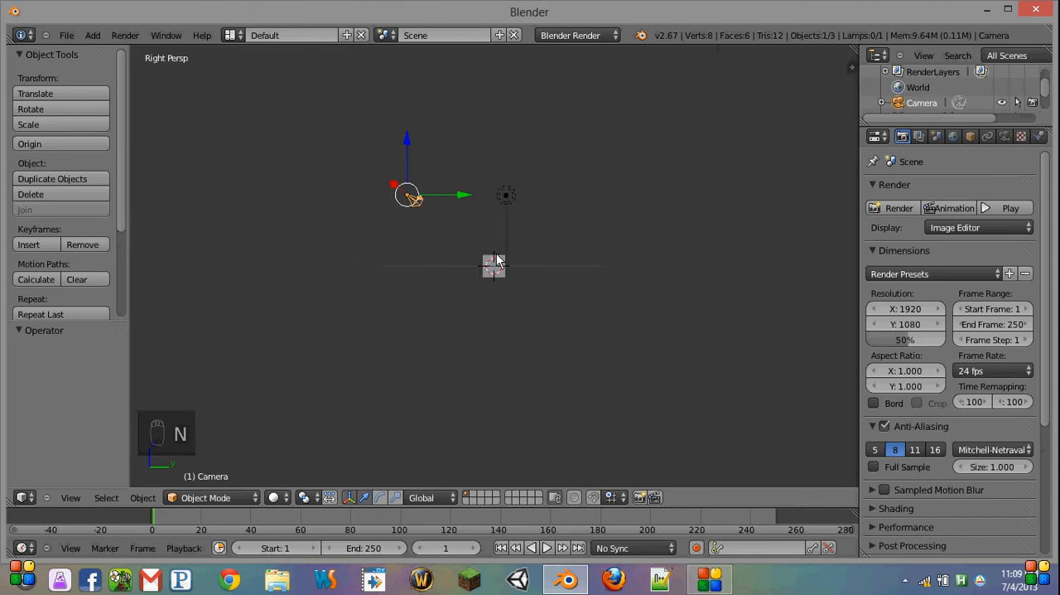
Step: Snap the 3D cursor to the scene center and snap the selected camera to the cursor
key("shift+s")
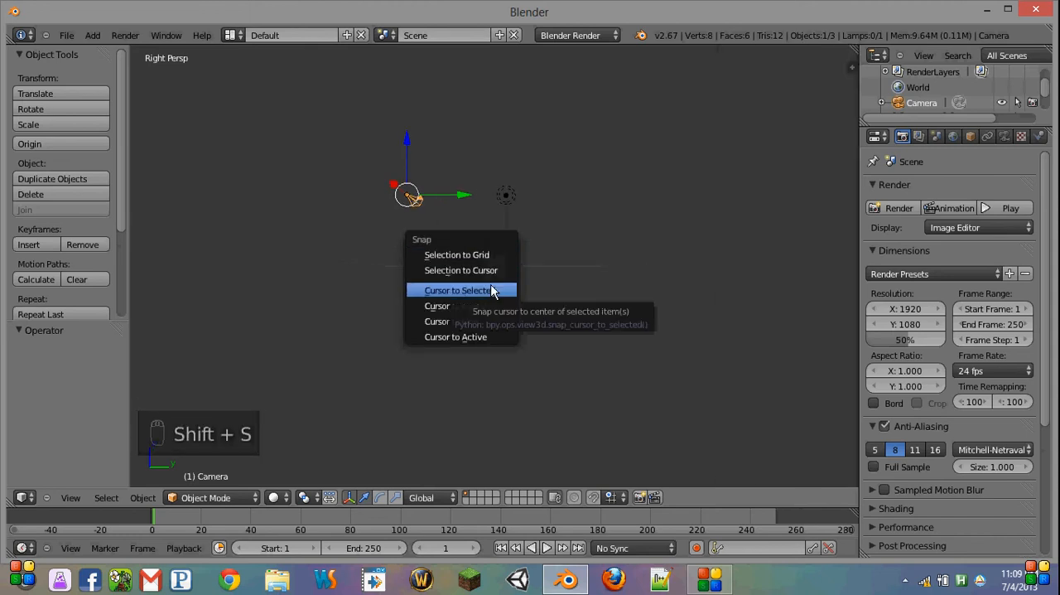
left_click(487, 306)
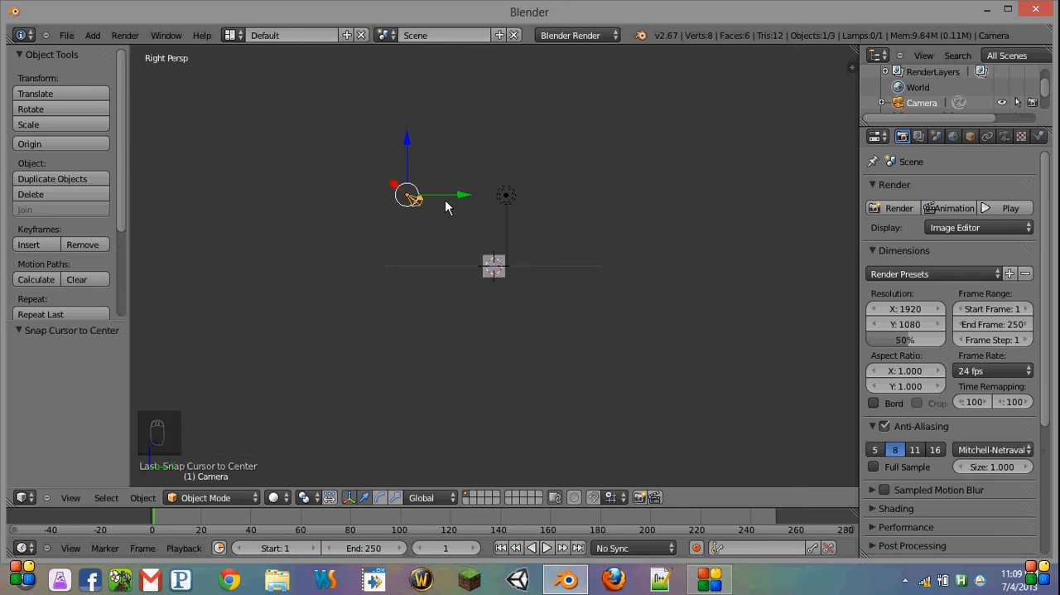
key("shift+s")
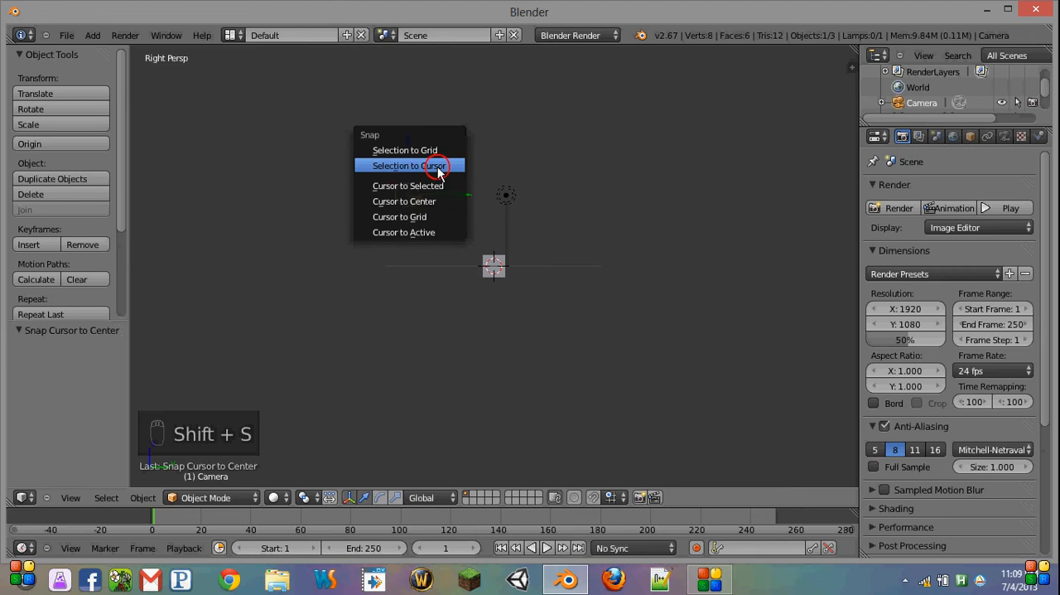
left_click(437, 168)
Step: Show the scene in wireframe and clear the camera's rotation
key("z")
scroll(515, 282, "up", 5)
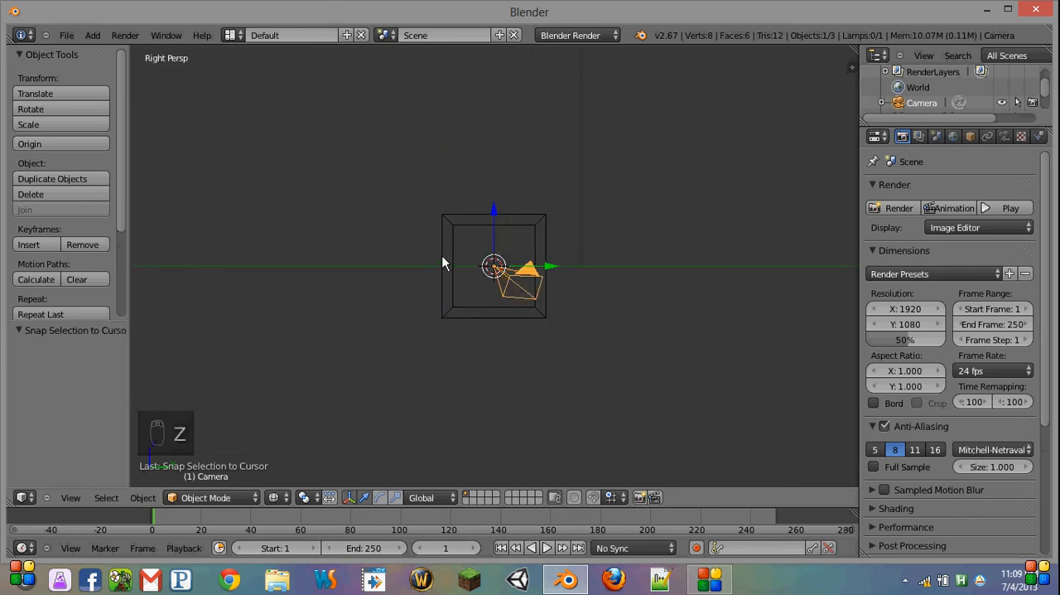
key("alt+r")
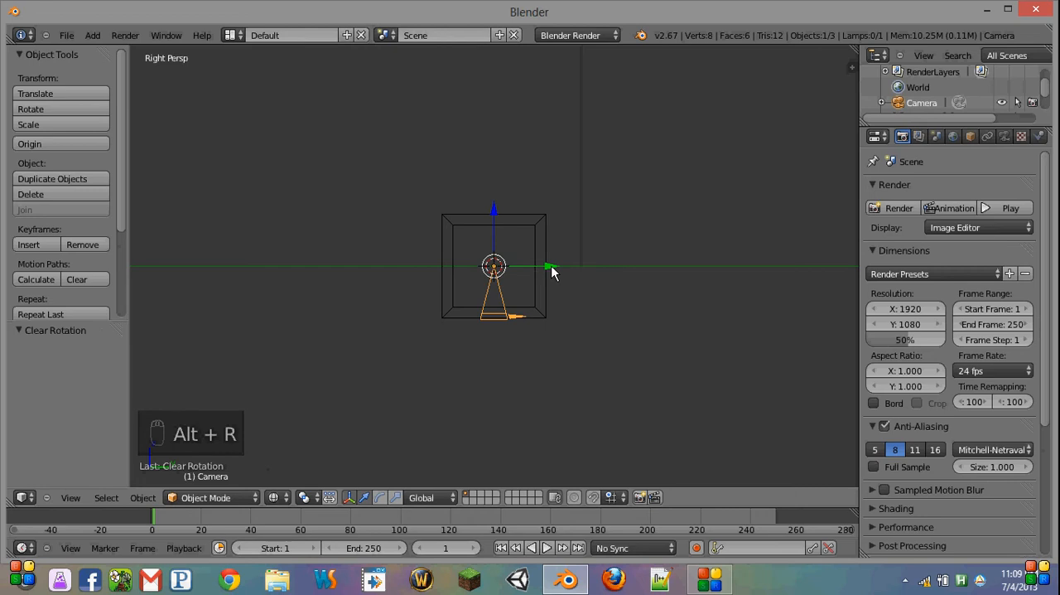
Step: Move the camera about 7.1 units away from the cube along negative Y, using an orthographic right view
left_click_drag(552, 271, 379, 222)
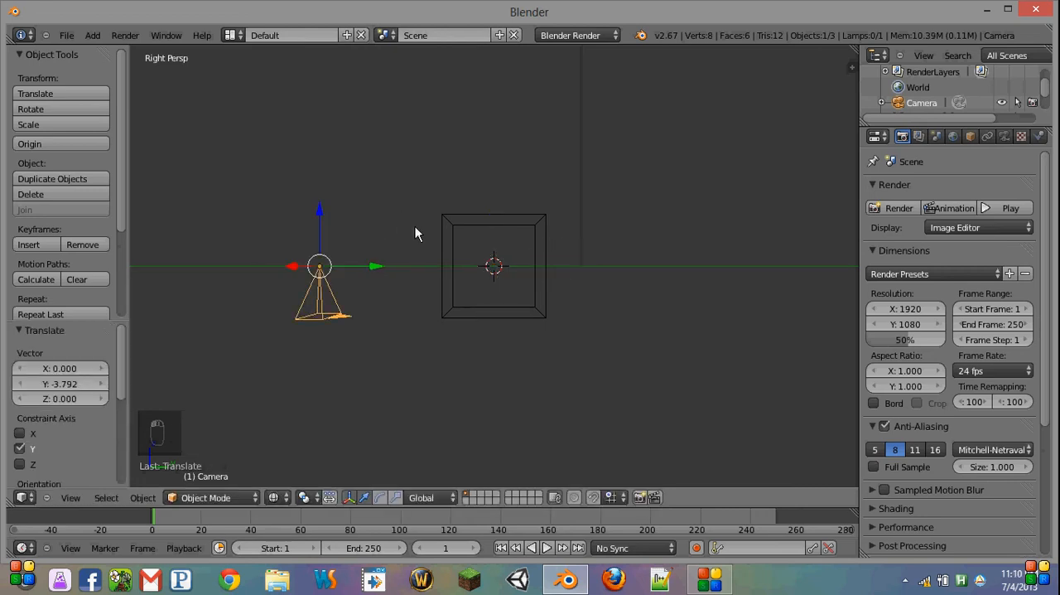
key("KP_5")
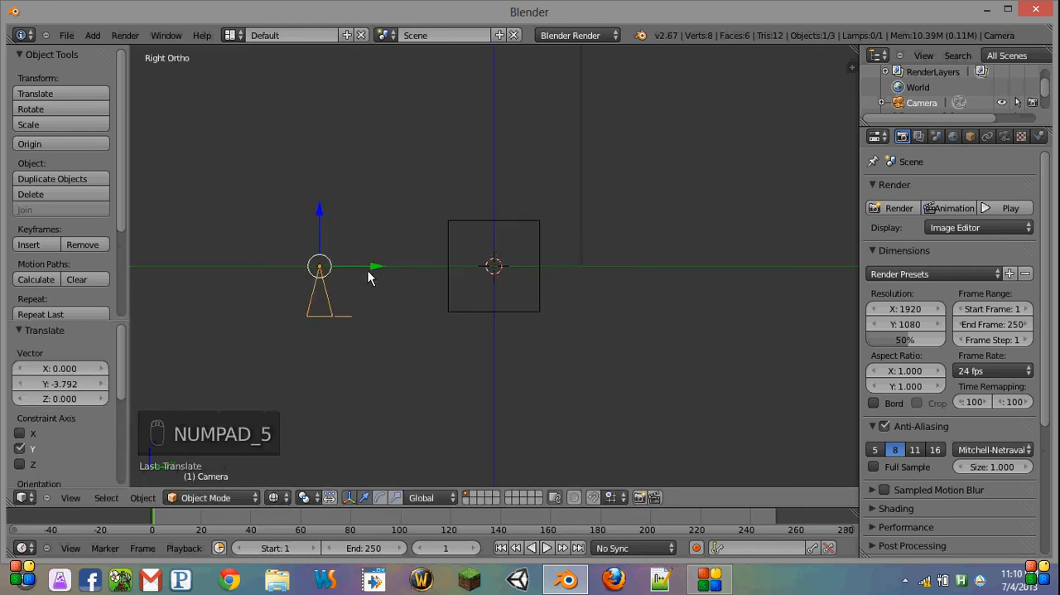
left_click_drag(377, 272, 222, 259)
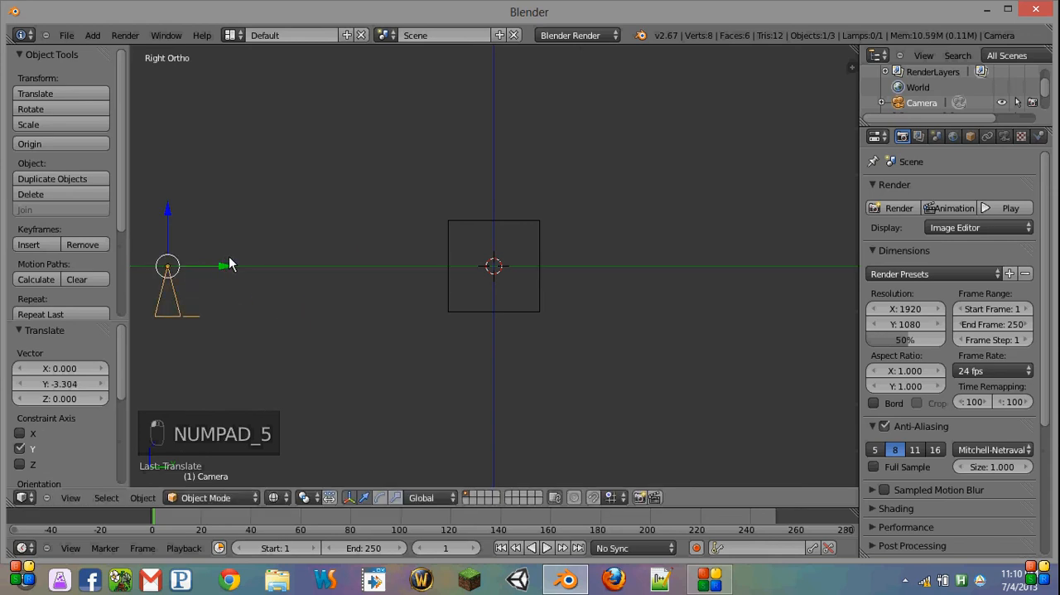
scroll(270, 264, "down", 4)
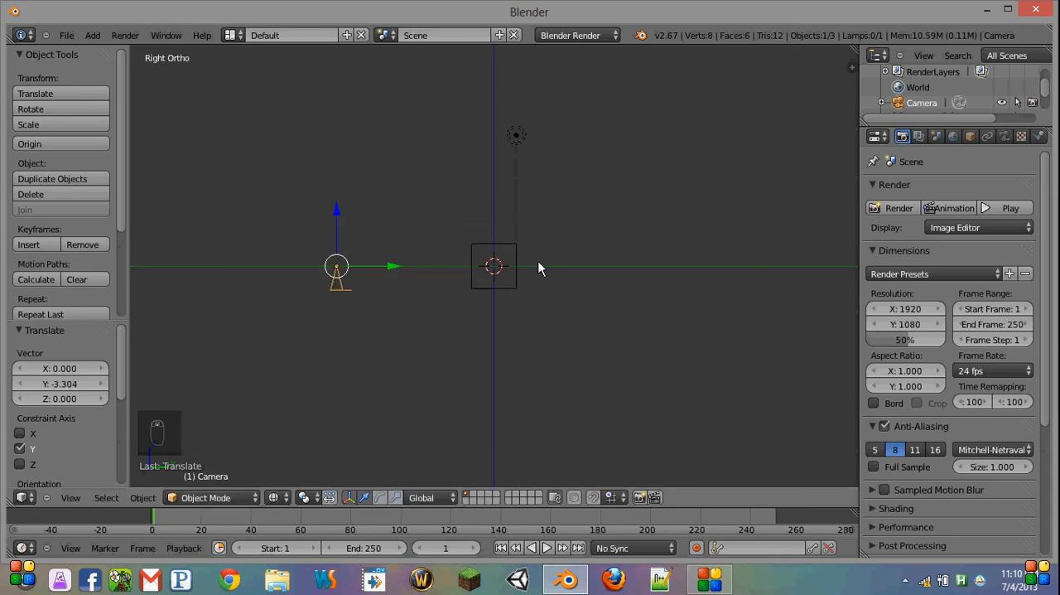
Step: Rotate the camera by -90 degrees in the right view so it faces the cube
right_click(495, 277)
right_click(335, 283)
key("r")
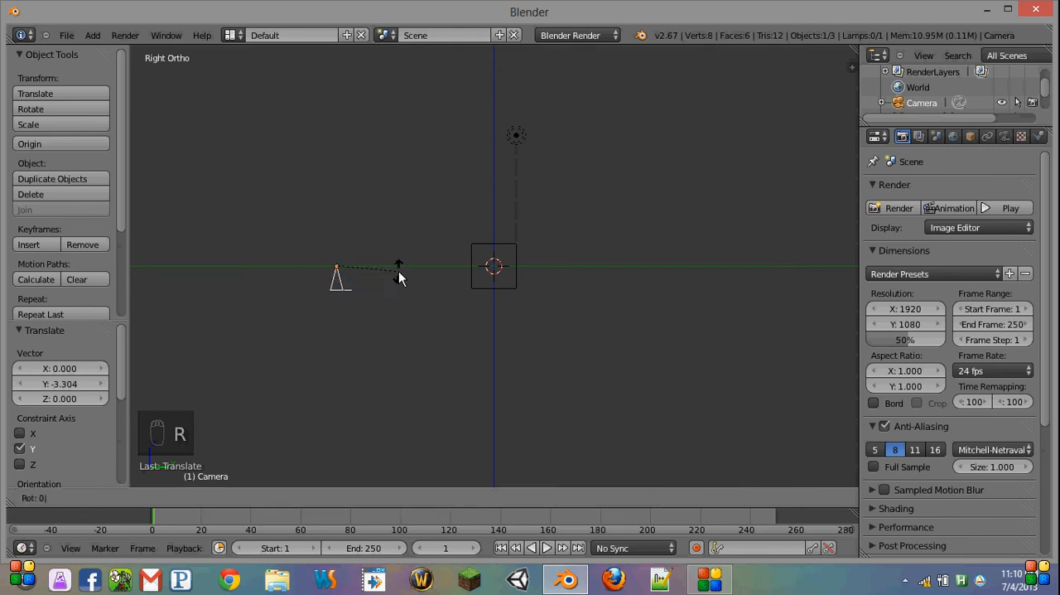
type("-90")
key("Return")
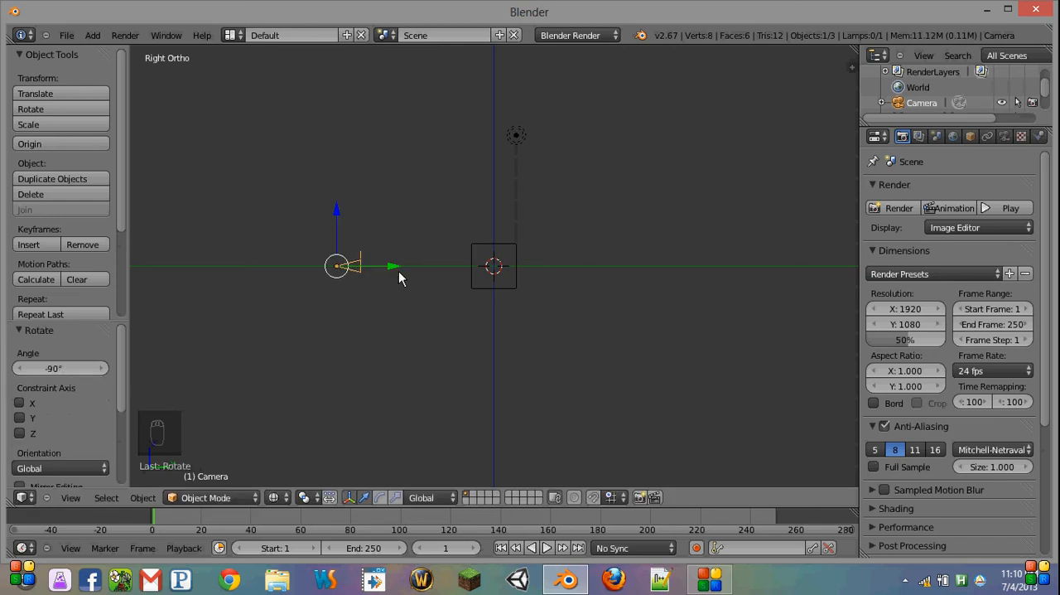
Step: Check the cube through the camera, and move its whole mesh up 1 unit along Z in Edit Mode
middle_click_drag(399, 270, 536, 310)
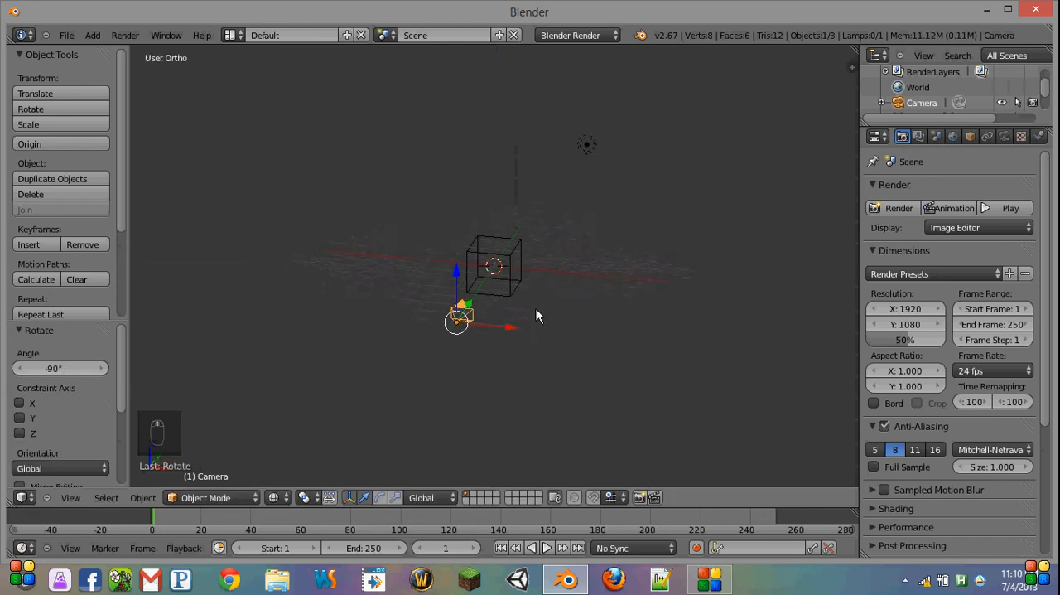
right_click(507, 299)
key("KP_0")
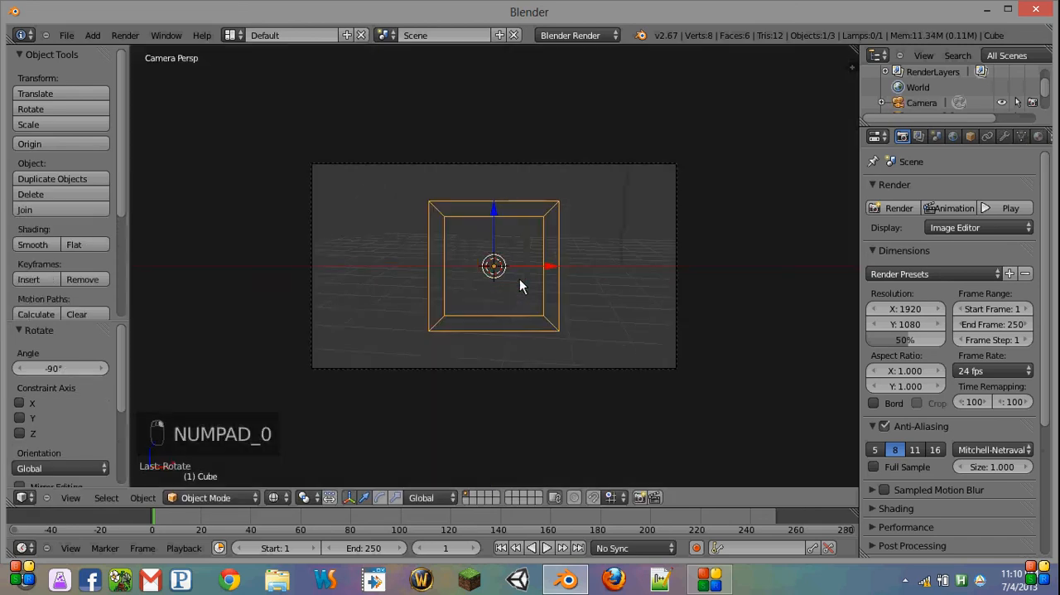
key("KP_0")
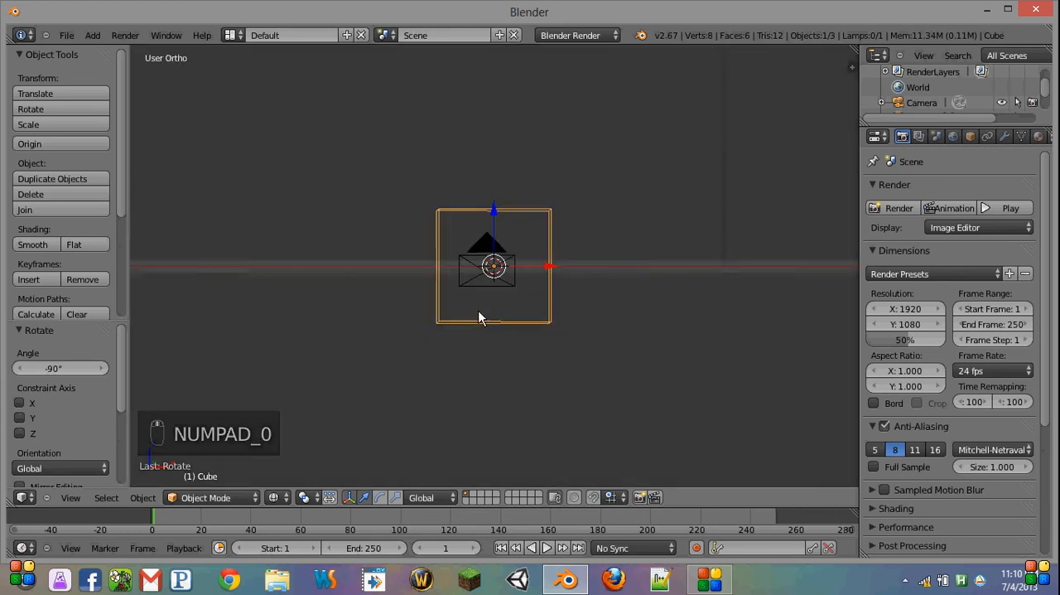
key("Tab")
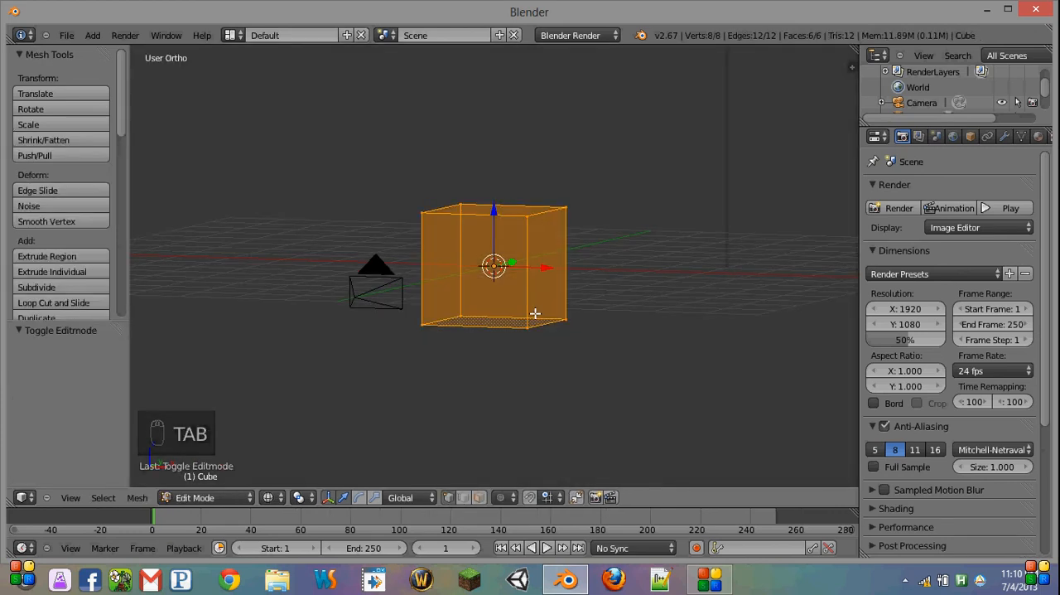
type("g")
type("z1")
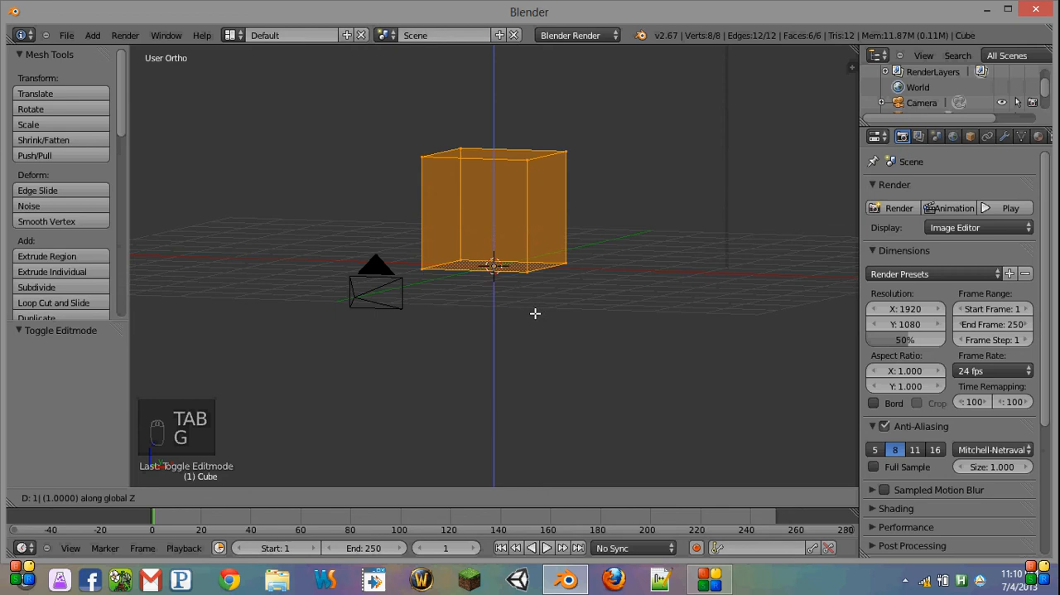
left_click(534, 314)
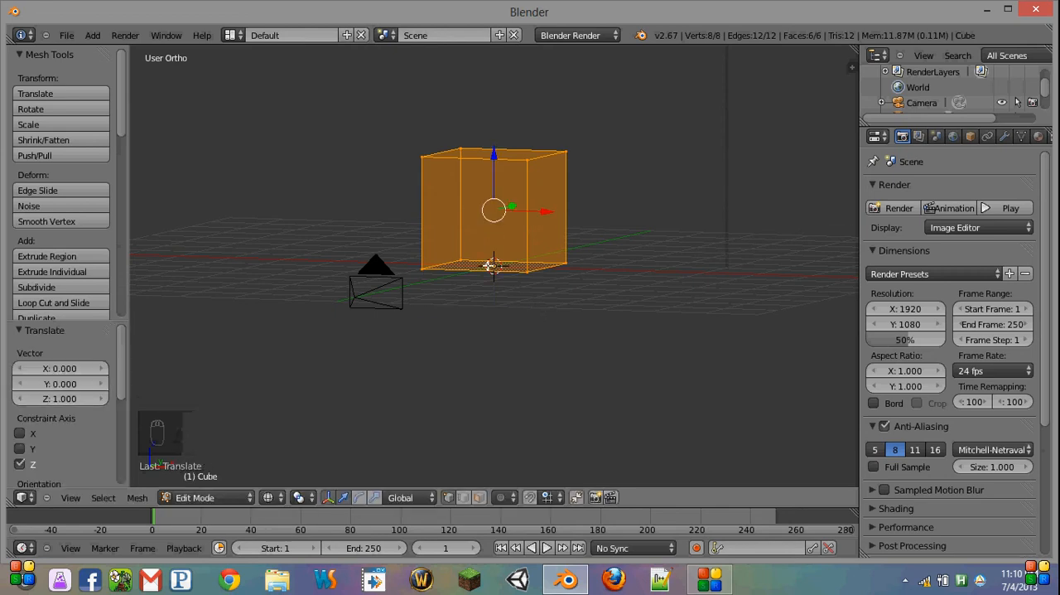
key("Tab")
middle_click_drag(420, 265, 552, 278)
scroll(549, 277, "down", 5)
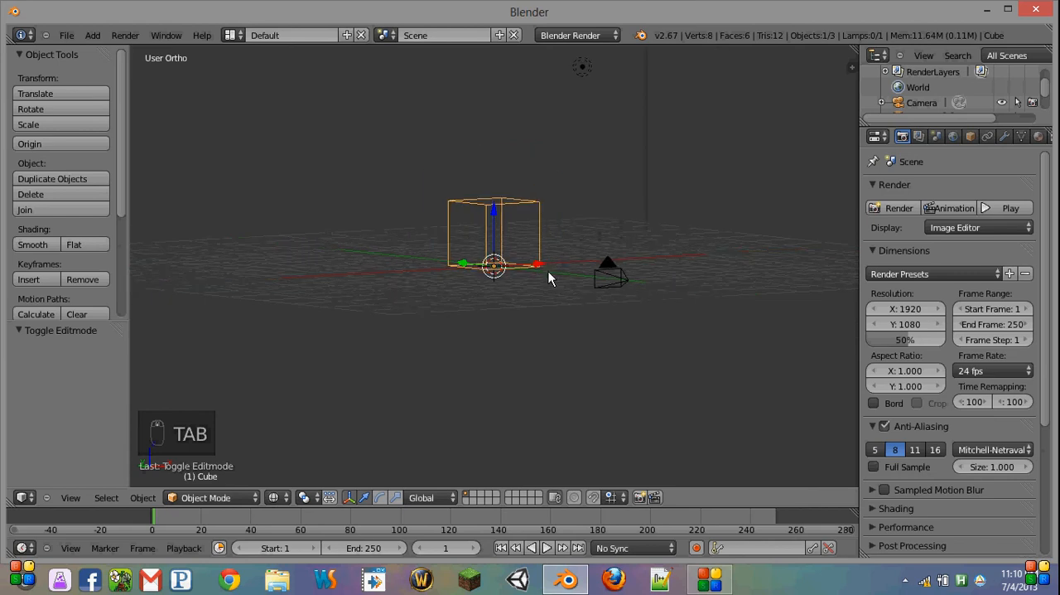
scroll(495, 274, "up", 8)
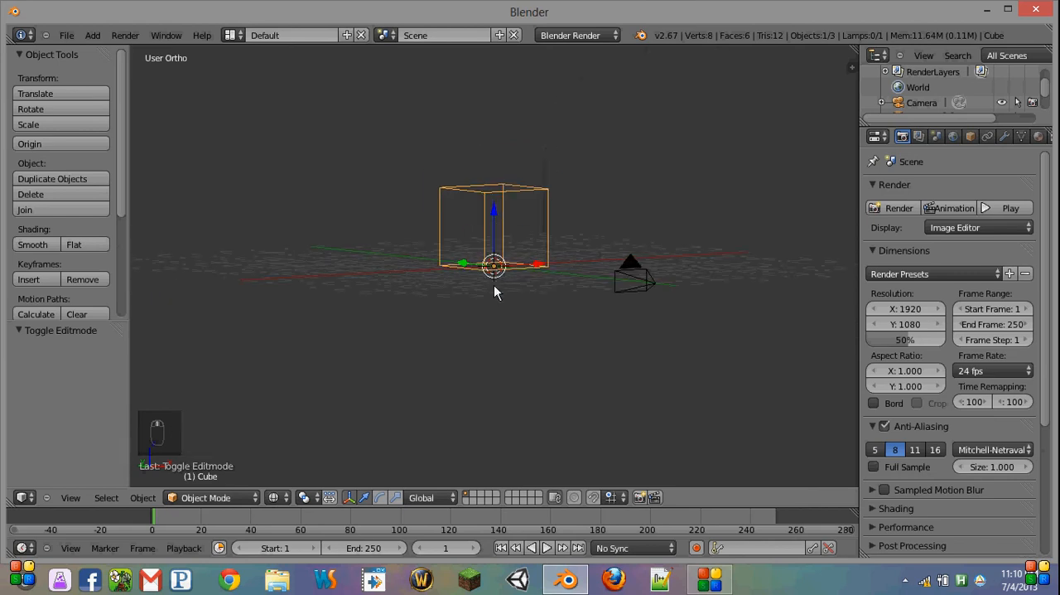
scroll(485, 292, "down", 4)
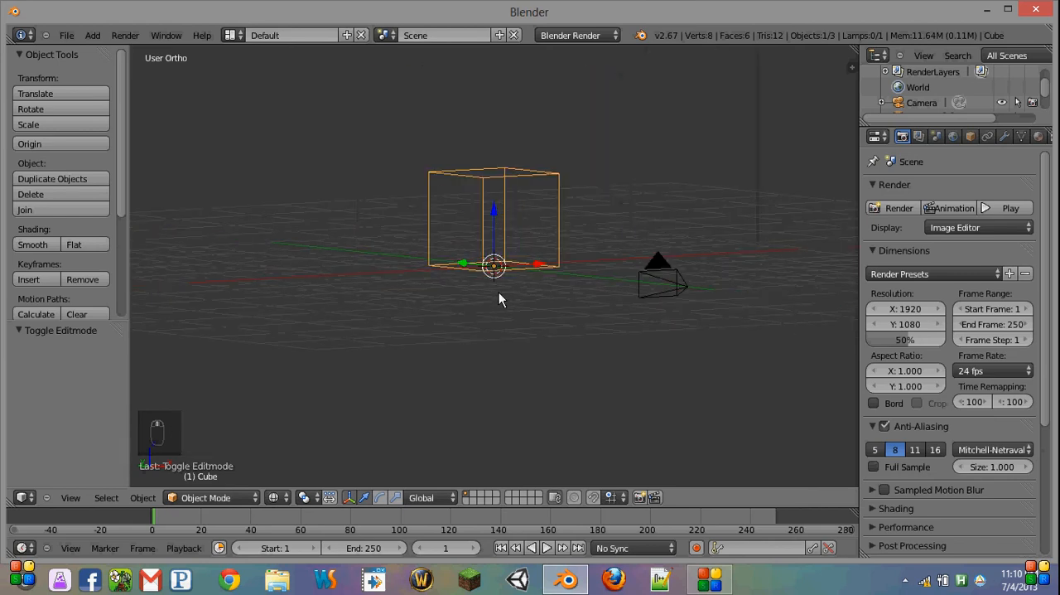
key("KP_1")
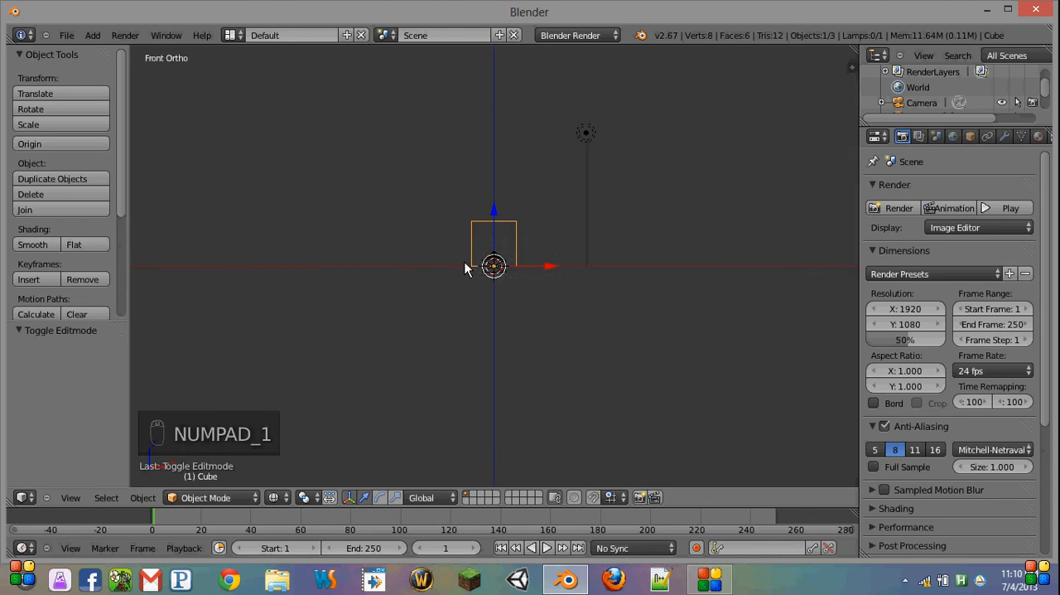
key("s")
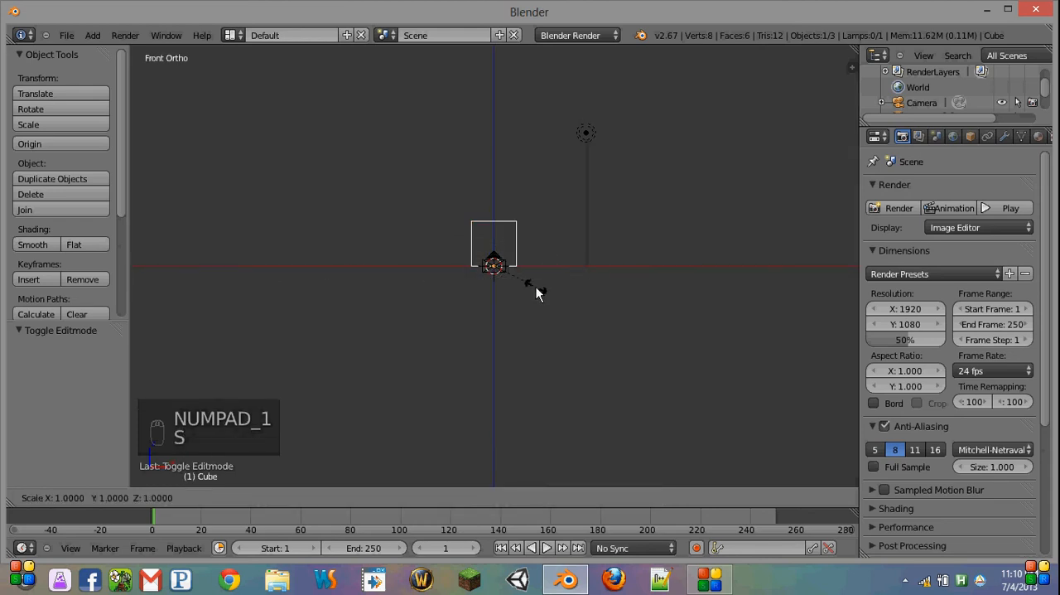
right_click(682, 420)
Step: Delete the default lamp above the cube
middle_click_drag(532, 302, 426, 193)
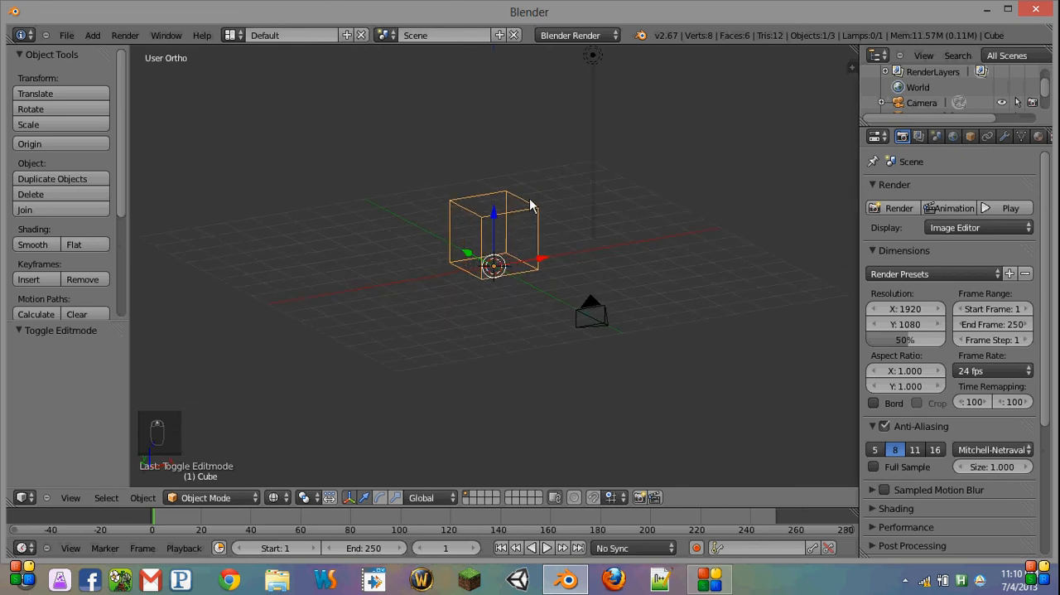
middle_click_drag(530, 205, 543, 194)
right_click(580, 90)
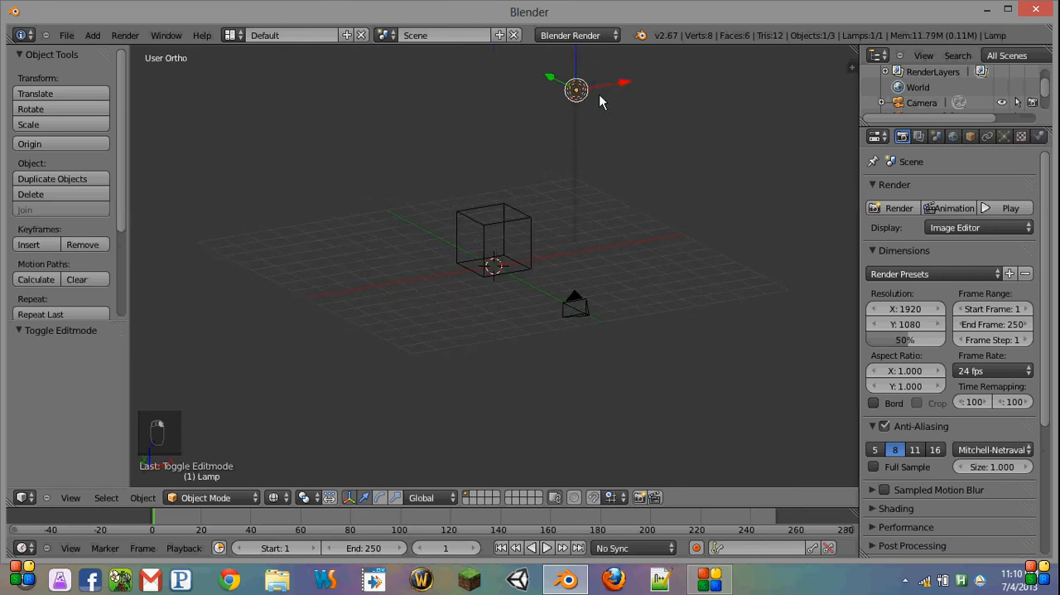
key("x")
left_click(569, 101)
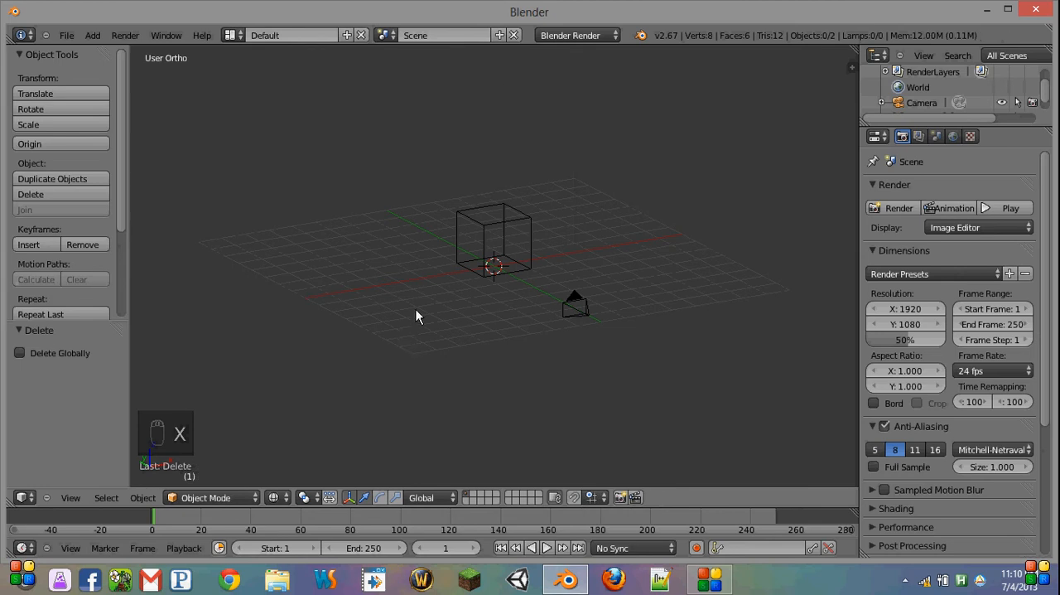
Step: Add a Sun lamp and move it about 9.5 units along negative Y, behind the camera, using the right view
key("shift+a")
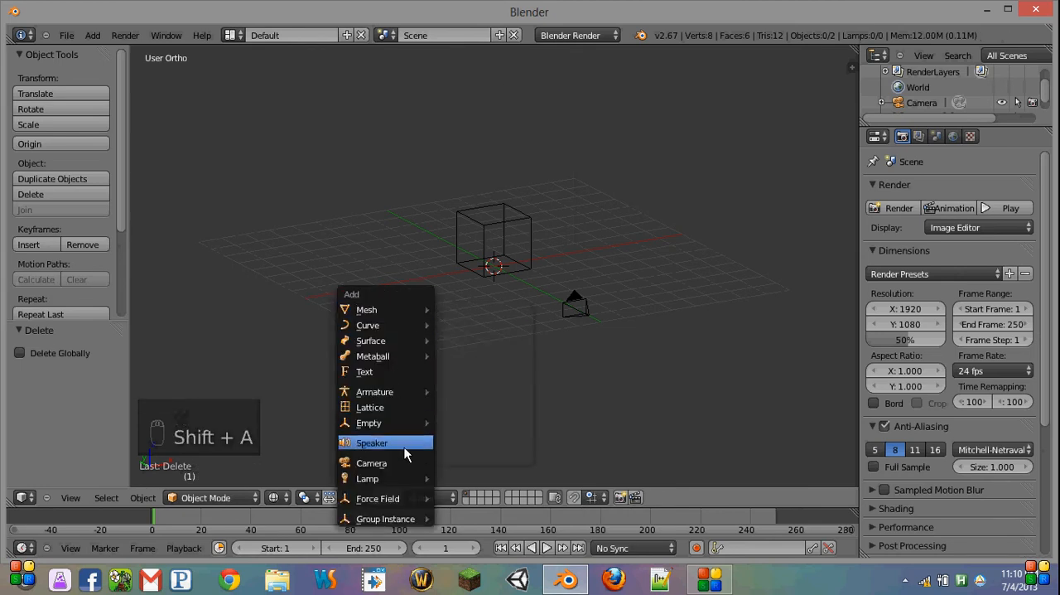
mouse_move(402, 478)
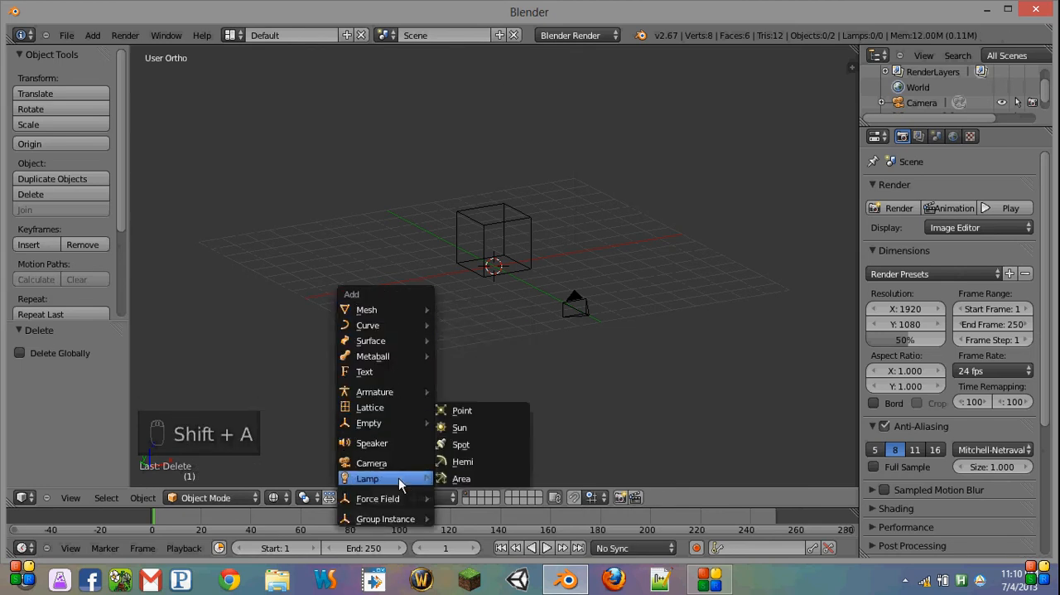
left_click(480, 430)
key("KP_3")
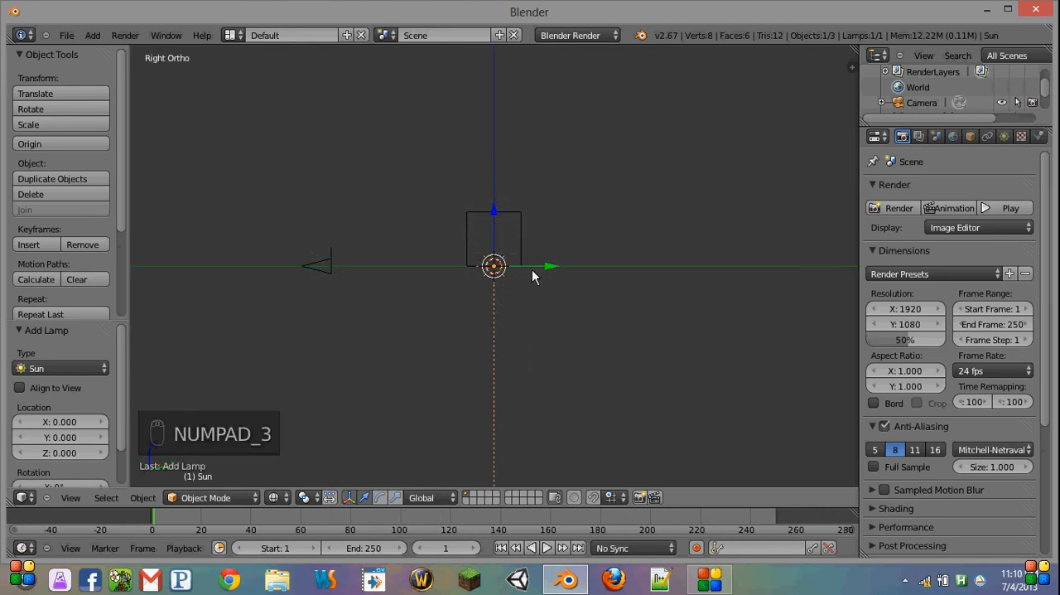
left_click_drag(532, 269, 280, 260)
Step: Rotate the sun lamp by -90 degrees in the right view and raise it about 2.3 units along Z
key("r")
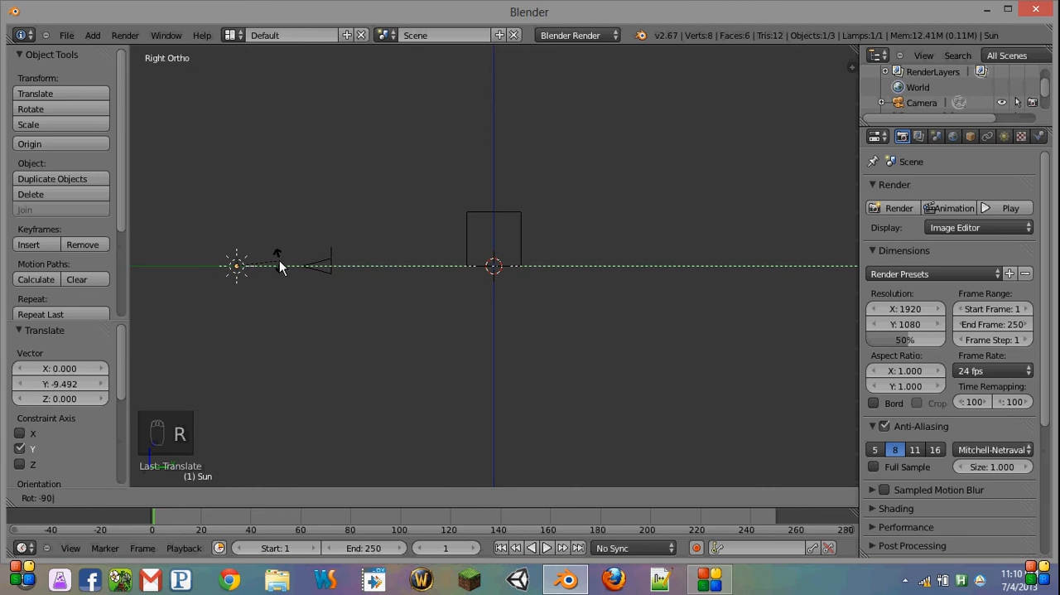
key("Return")
middle_click_drag(278, 260, 303, 284)
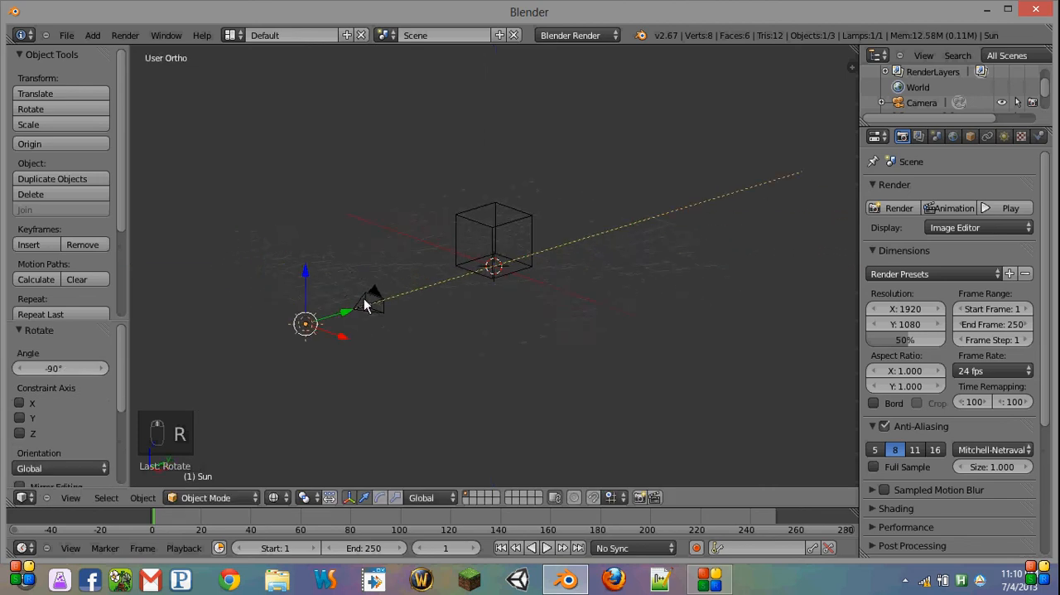
left_click_drag(302, 284, 304, 224)
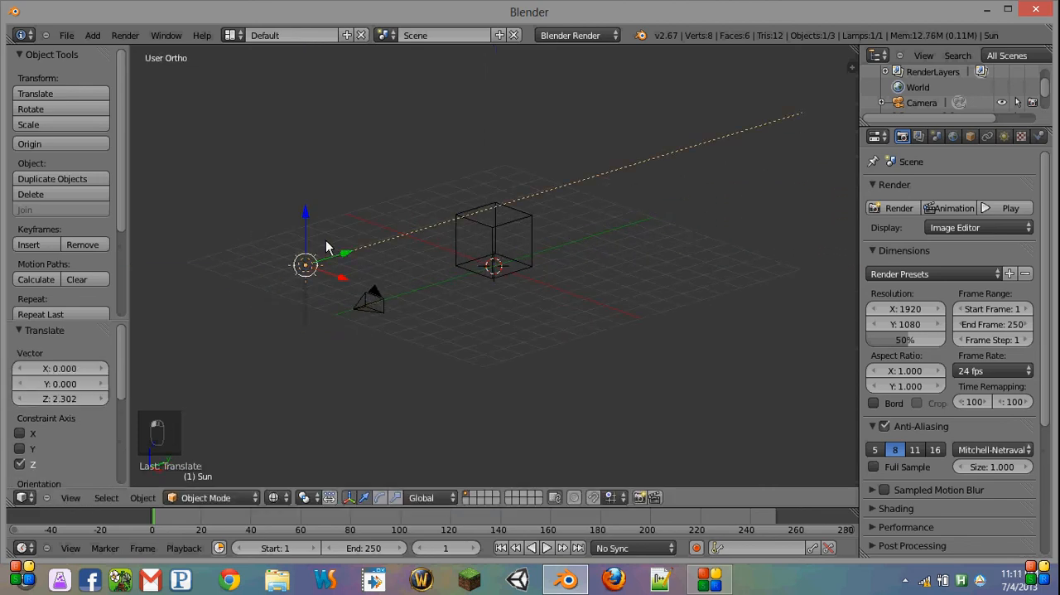
Step: Tilt the sun lamp about 9.3 degrees in the right view so its beam points slightly downward through the cube
key("KP_3")
key("r")
left_click(487, 308)
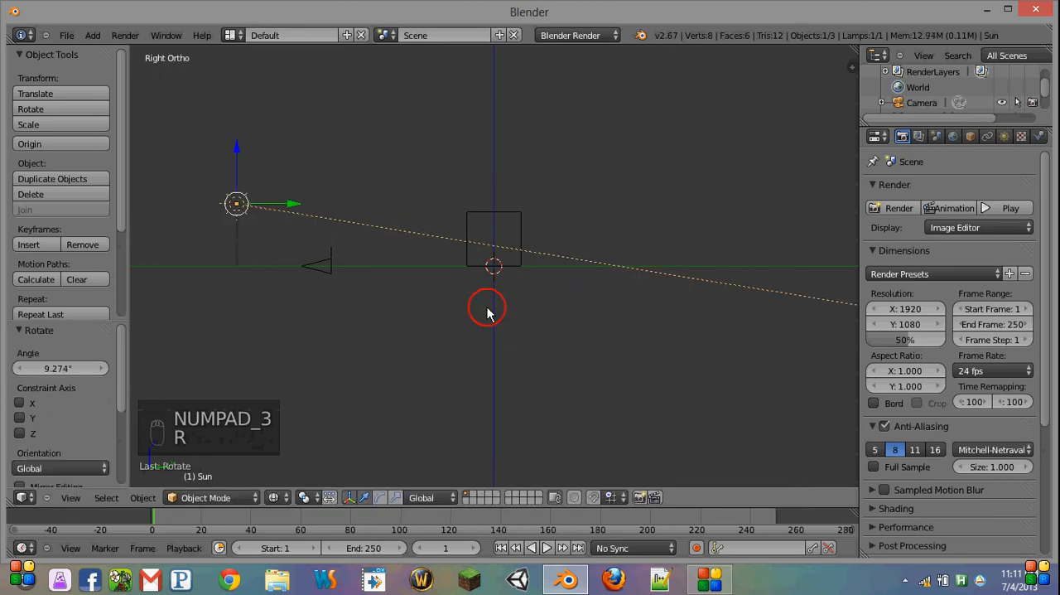
Step: Switch the render engine to Cycles Render and set the render resolution scale to 100%
left_click(608, 35)
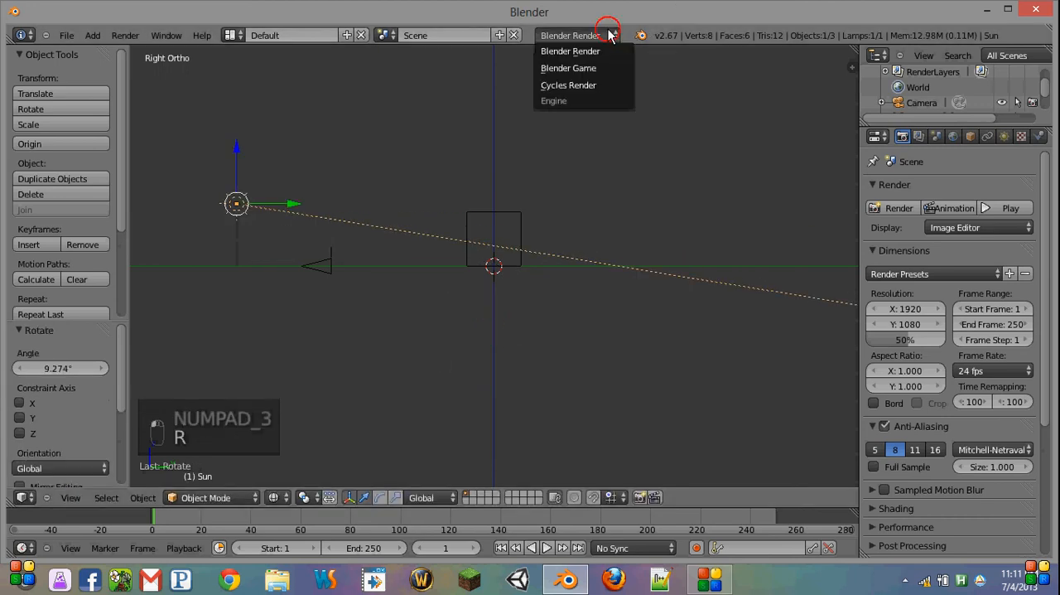
left_click(595, 87)
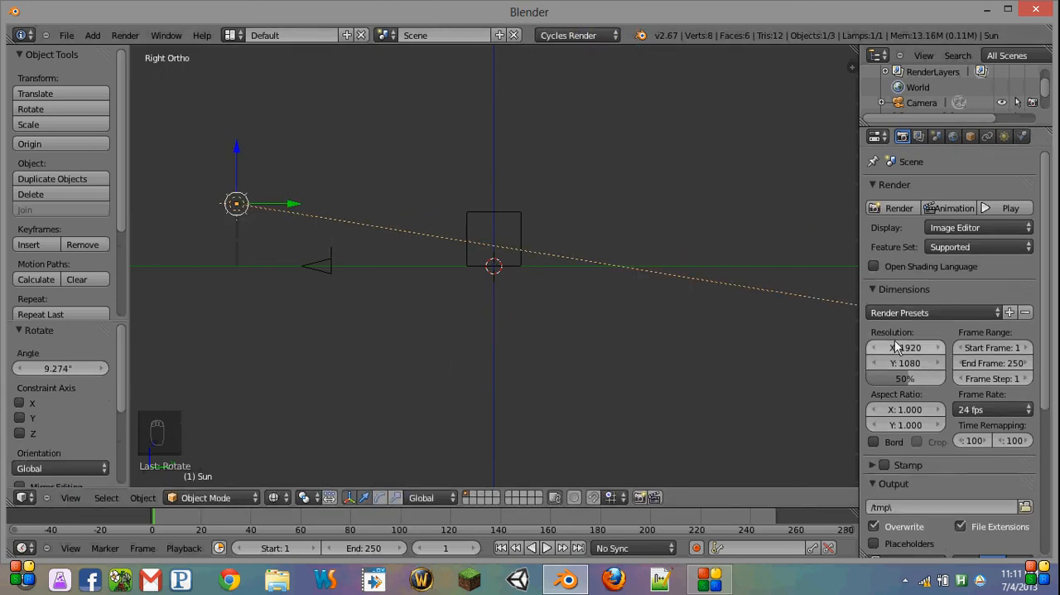
scroll(904, 235, "down", 2)
scroll(904, 236, "up", 1)
scroll(904, 236, "down", 2)
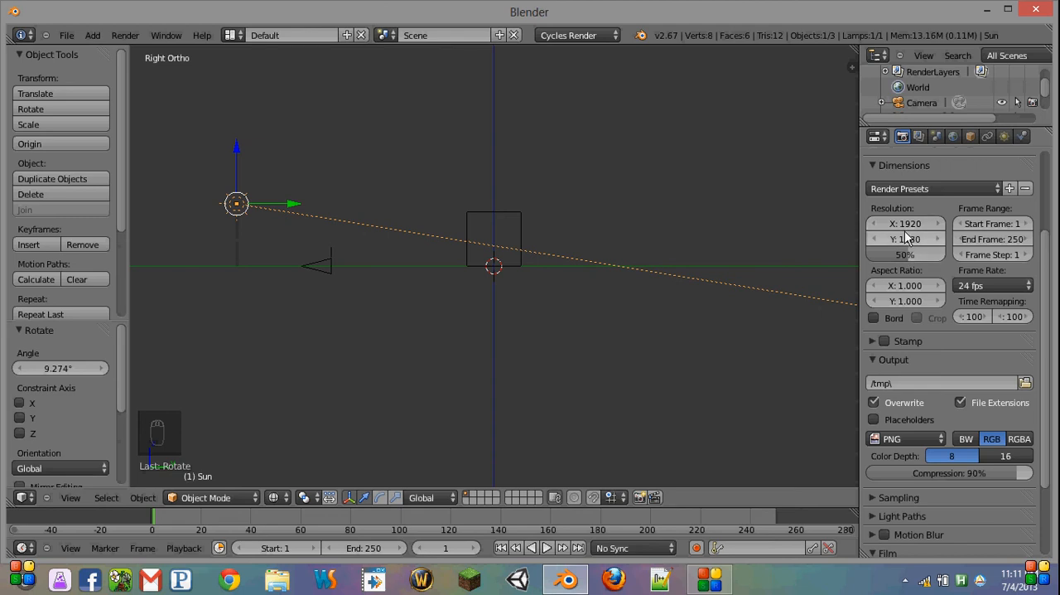
left_click(895, 257)
left_click_drag(894, 259, 942, 254)
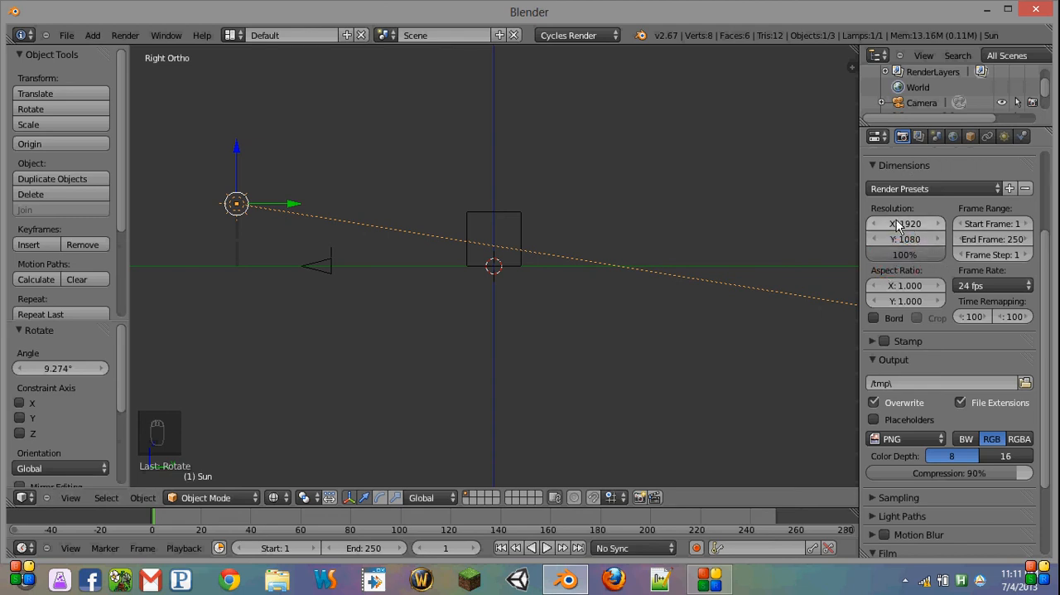
Step: Collapse the Dimensions and Output render settings and expand the Sampling settings
left_click(950, 189)
scroll(907, 307, "down", 3)
scroll(907, 249, "up", 3)
left_click(902, 168)
left_click(915, 182)
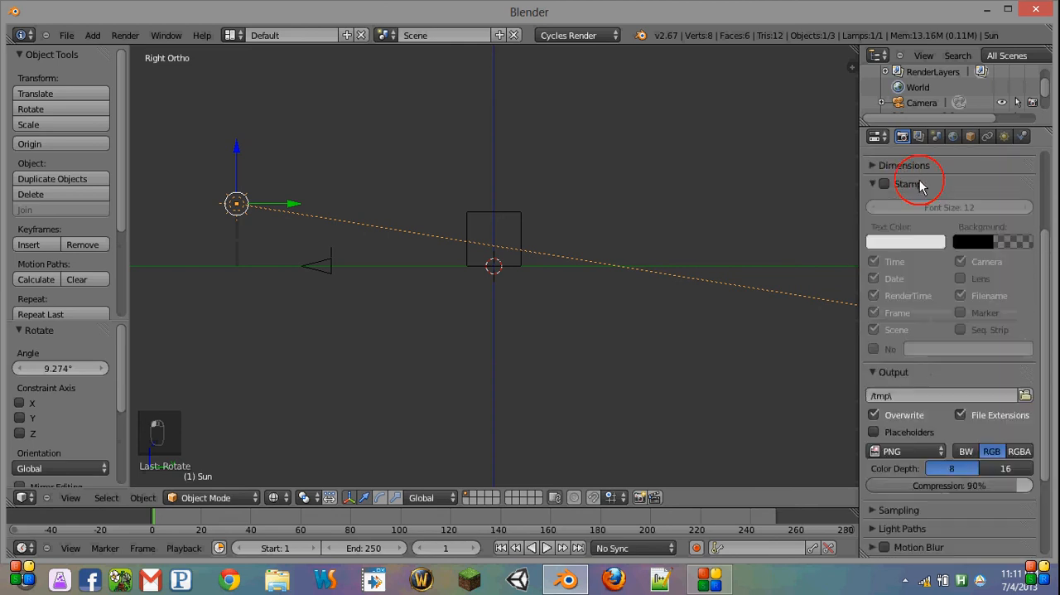
left_click(907, 187)
left_click(901, 204)
left_click(902, 221)
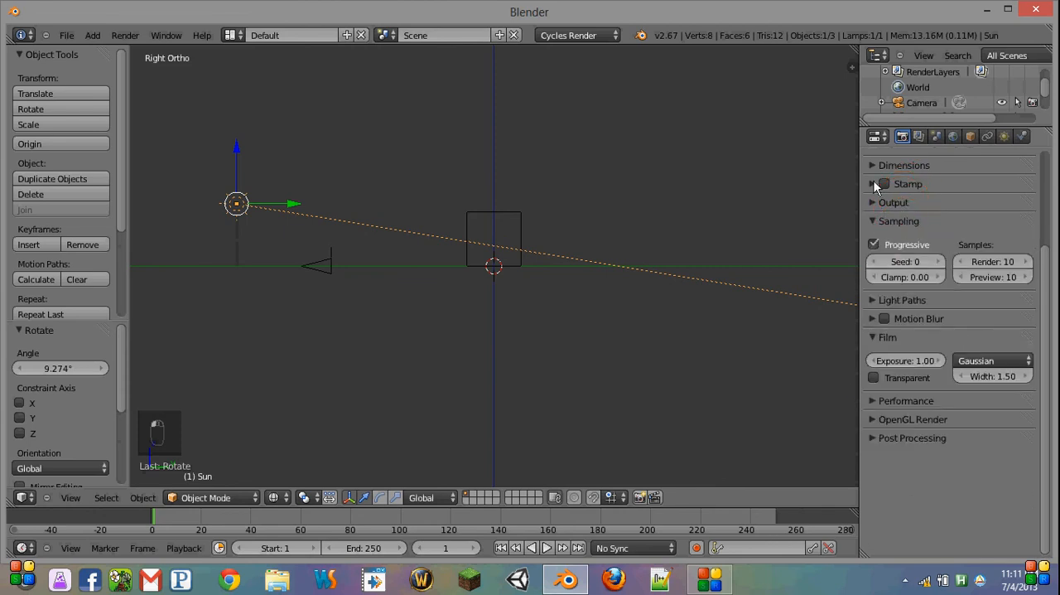
Step: Set the render samples to 314159 and collapse the Sampling settings
left_click(987, 259)
type("314159")
key("Return")
left_click(903, 222)
Step: Enable Progressive Refine in the render performance settings and select the camera
left_click(907, 341)
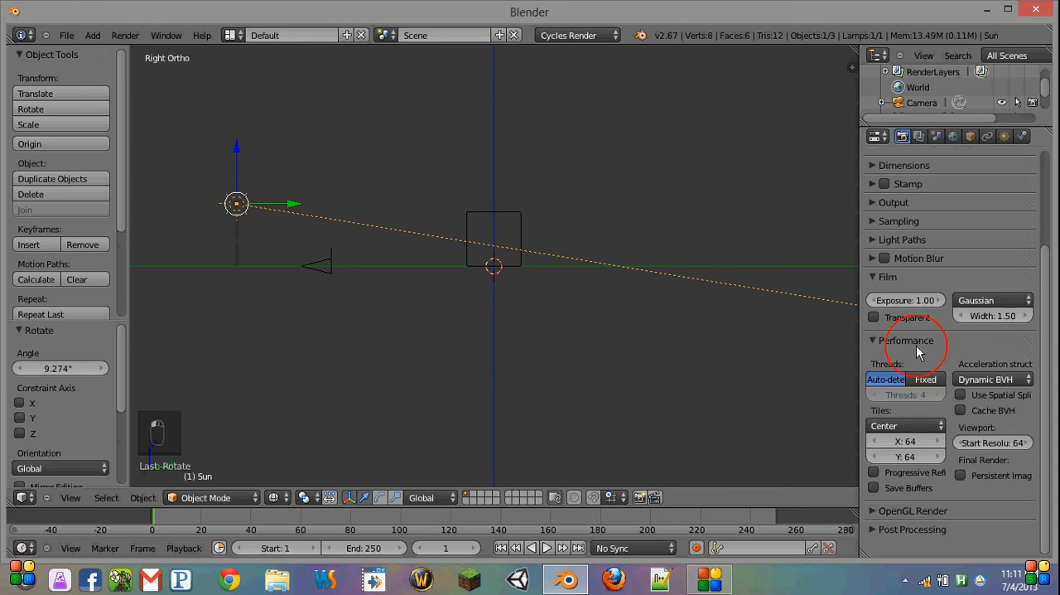
left_click(900, 470)
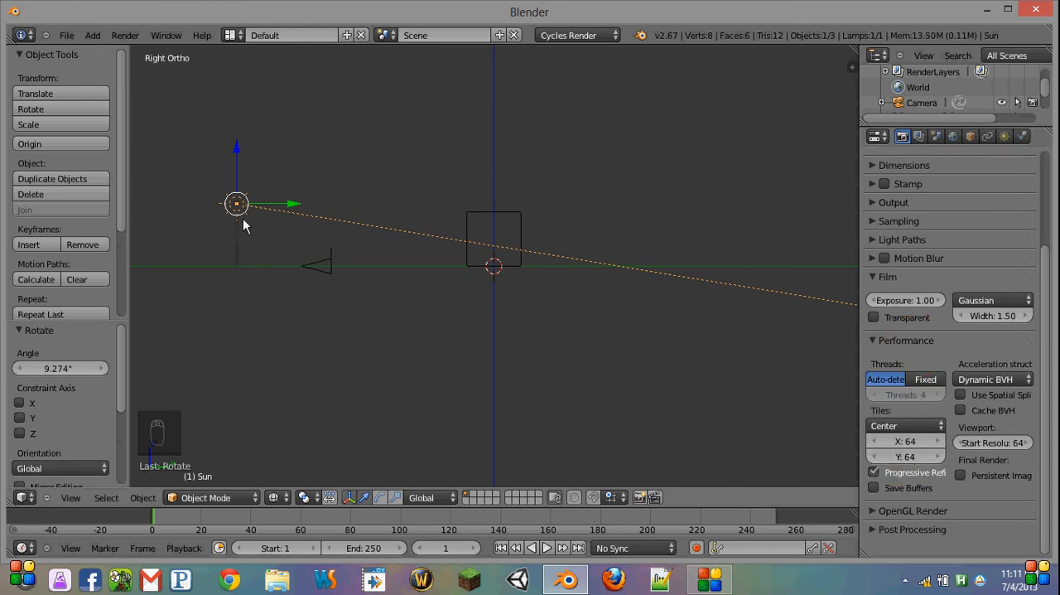
middle_click_drag(246, 219, 330, 270)
right_click(372, 308)
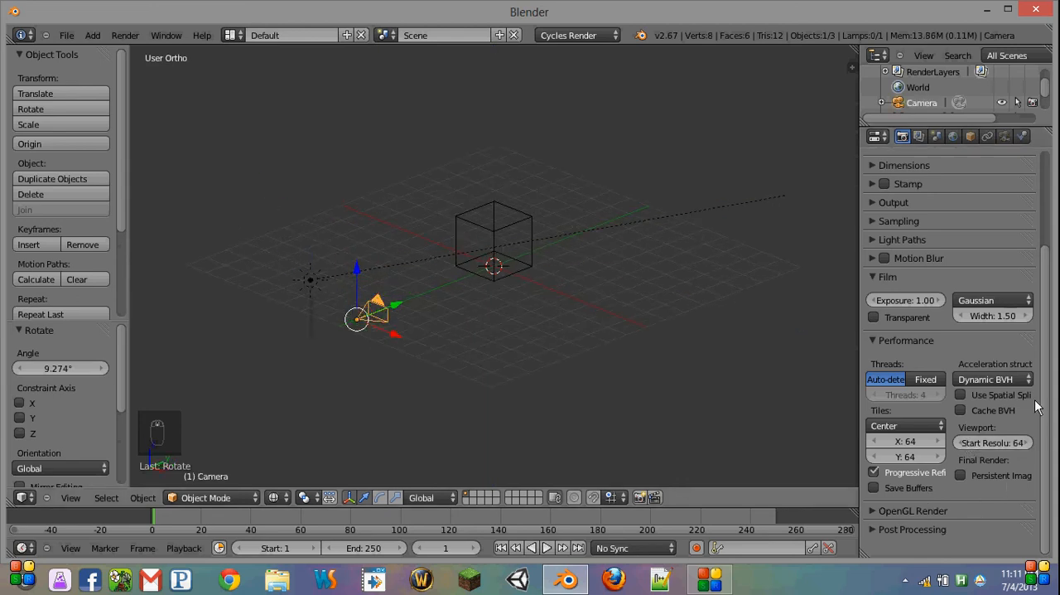
Step: Set the acceleration structure to Static BVH and enable Use Spatial Splits, Cache BVH and Persistent Images
left_click(989, 379)
left_click(980, 347)
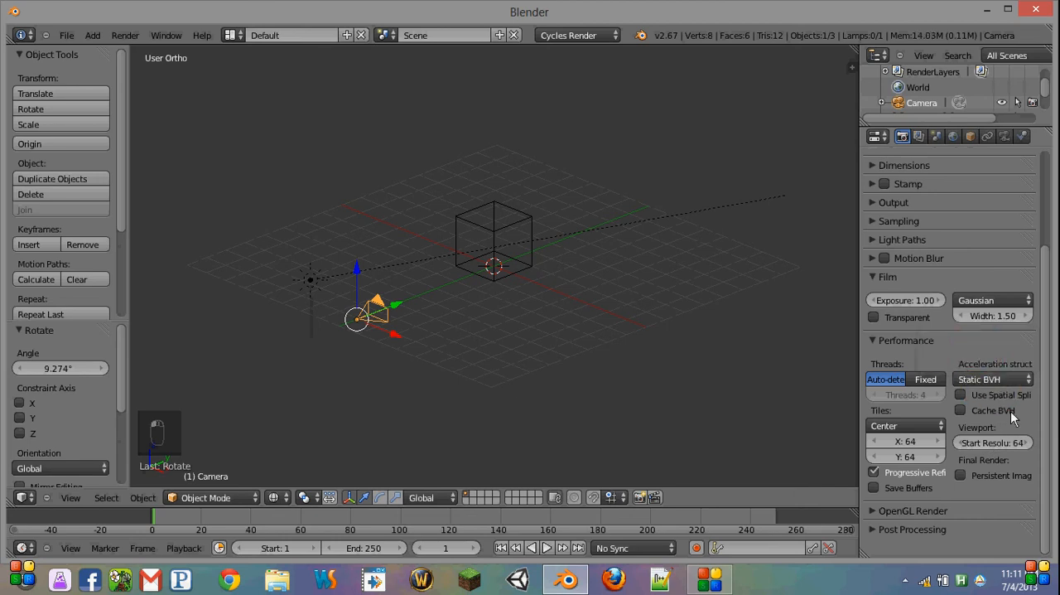
left_click(960, 410)
left_click(960, 394)
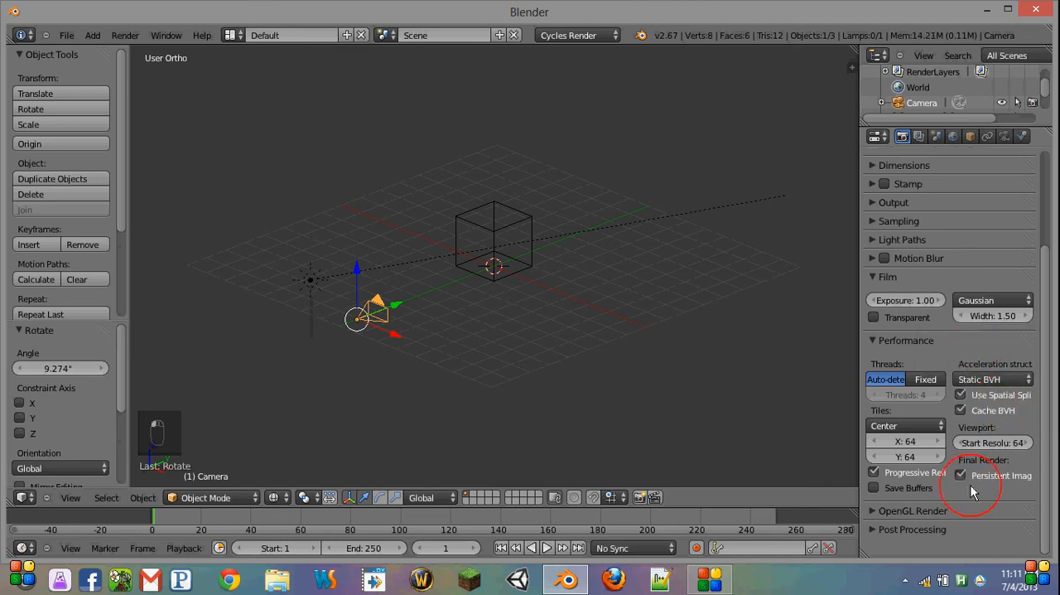
scroll(937, 423, "up", 5)
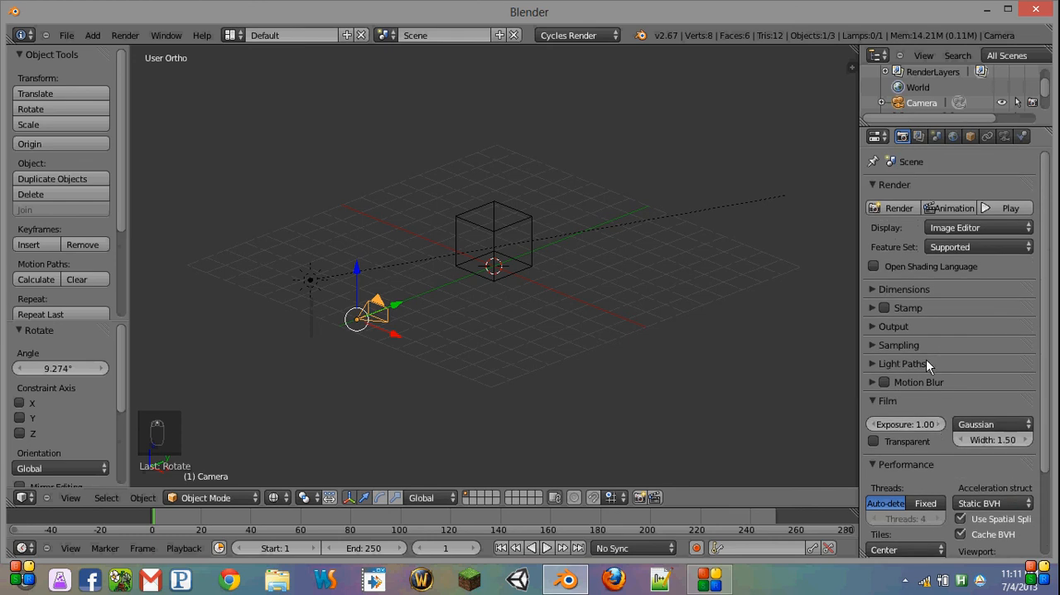
left_click(901, 345)
left_click(904, 345)
middle_click_drag(427, 287, 438, 288)
left_click(933, 348)
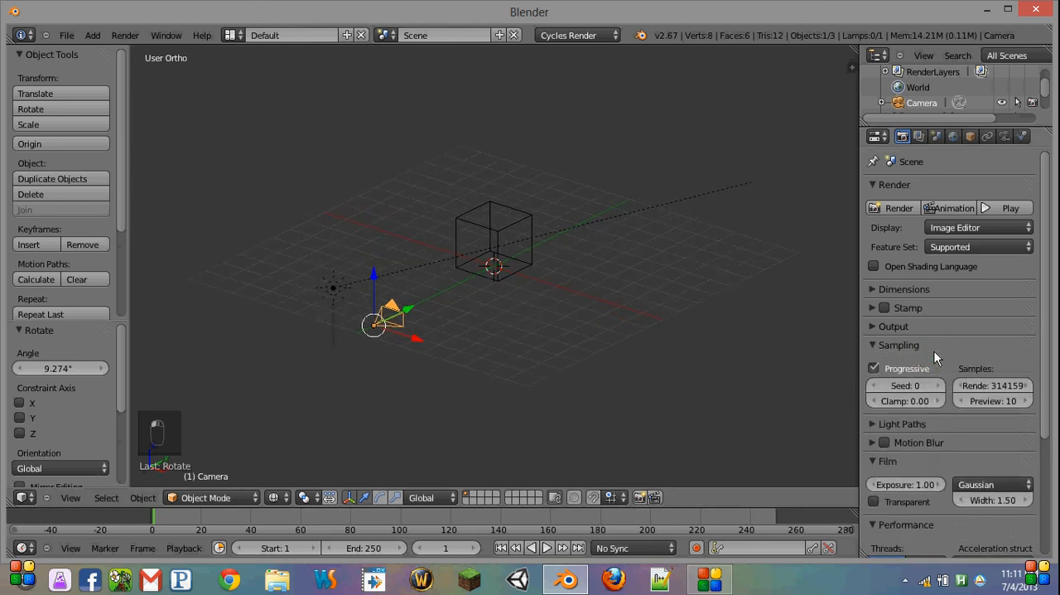
left_click(934, 347)
Step: Apply the Full Global Illumination preset to the render's light paths
left_click(928, 362)
left_click(904, 387)
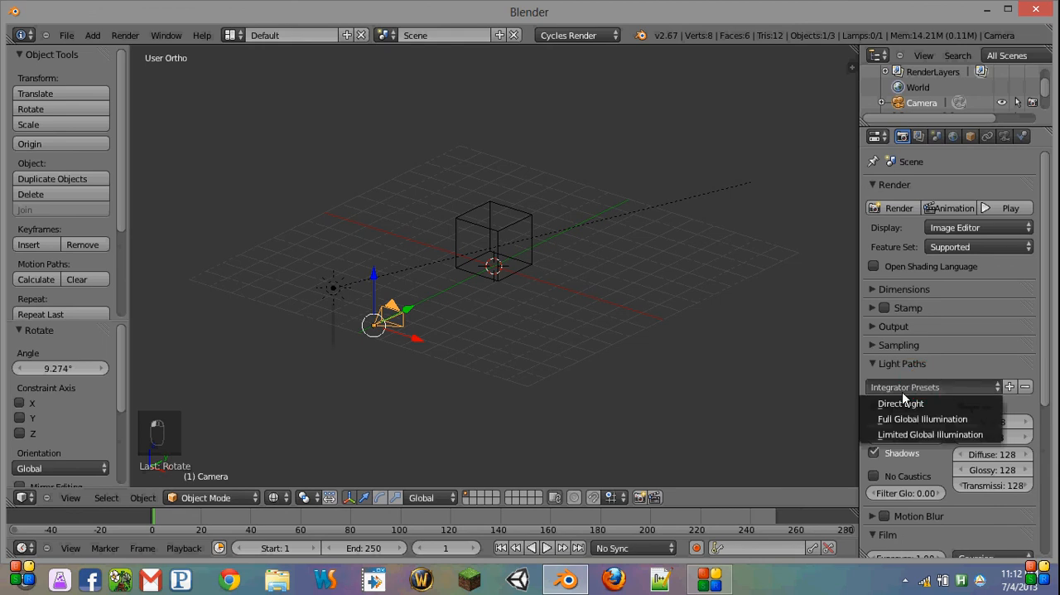
left_click(903, 418)
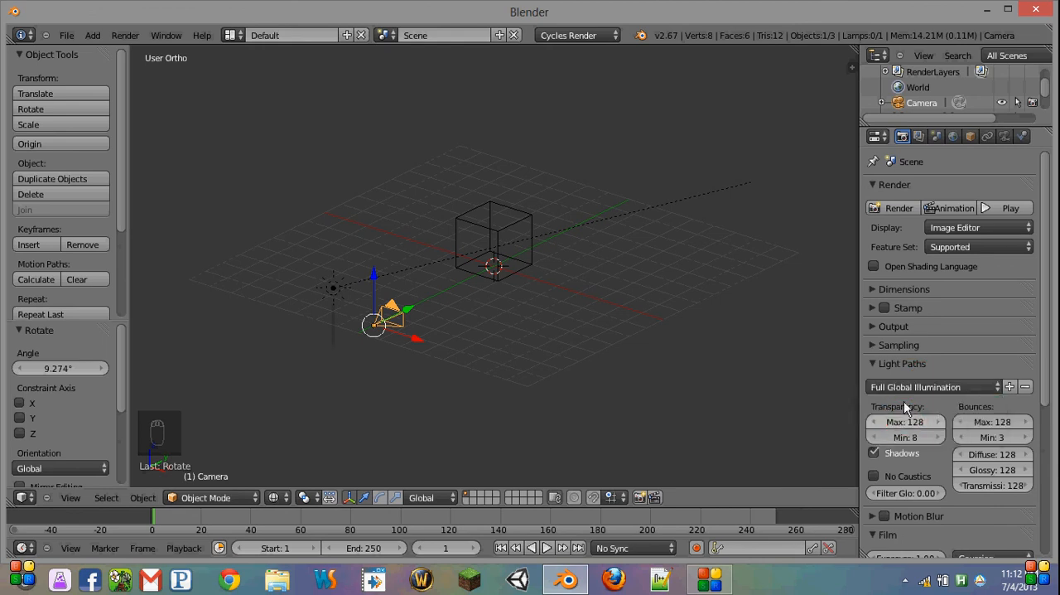
Step: Enable nodes for the world surface and set its background color to white
left_click(917, 136)
left_click(953, 136)
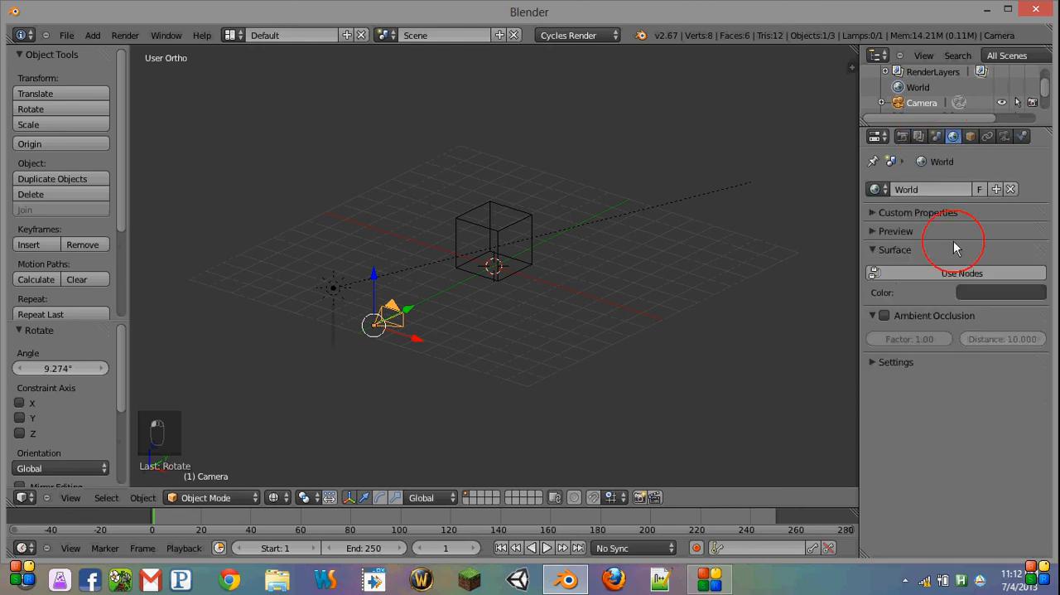
left_click(972, 275)
left_click(976, 304)
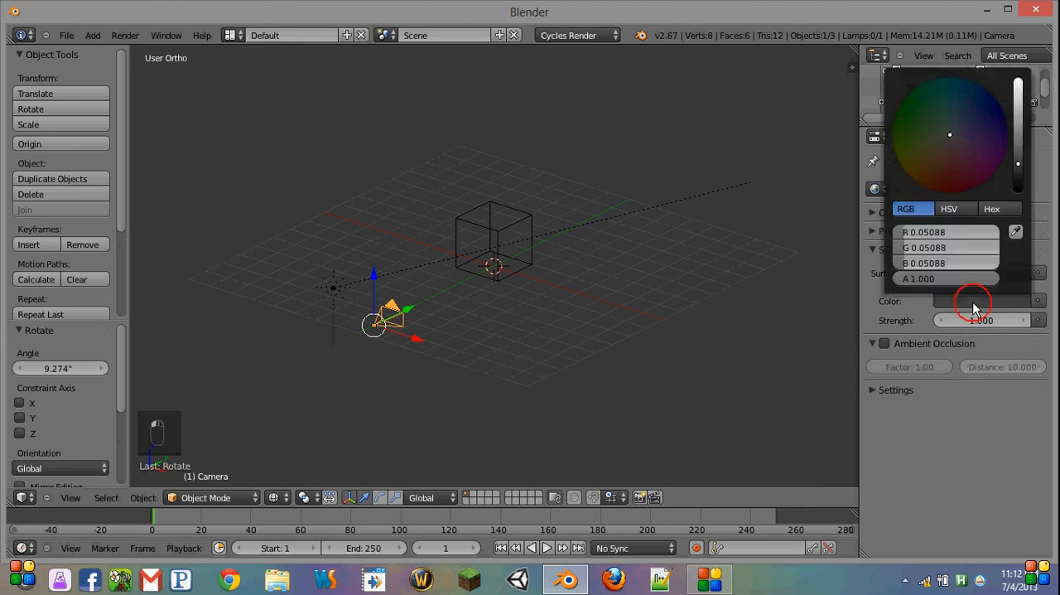
left_click(1018, 143)
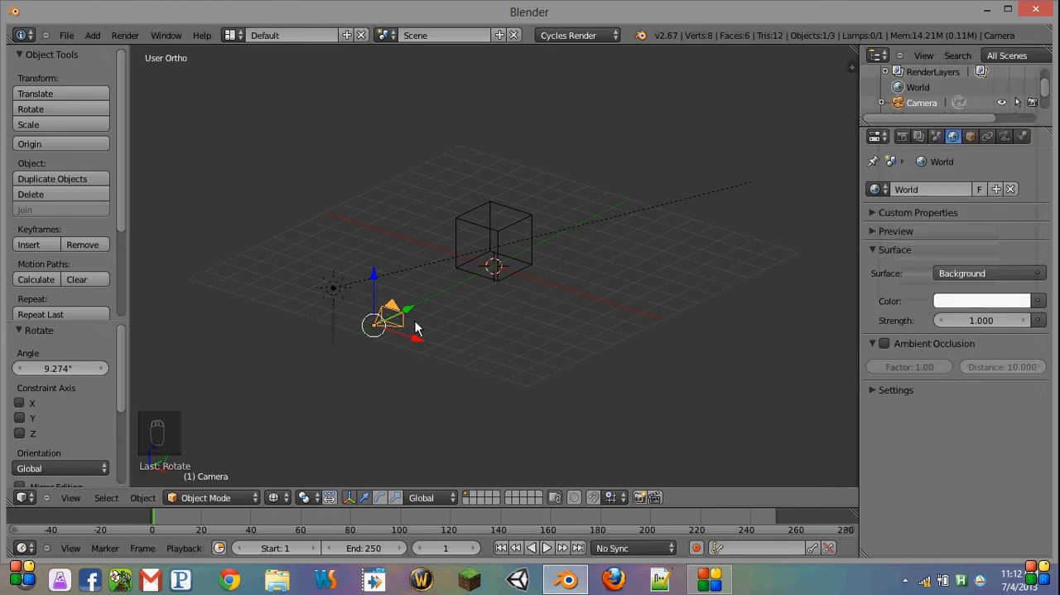
Step: Select the cube and enable nodes on its material, giving it a Diffuse BSDF surface
right_click(514, 226)
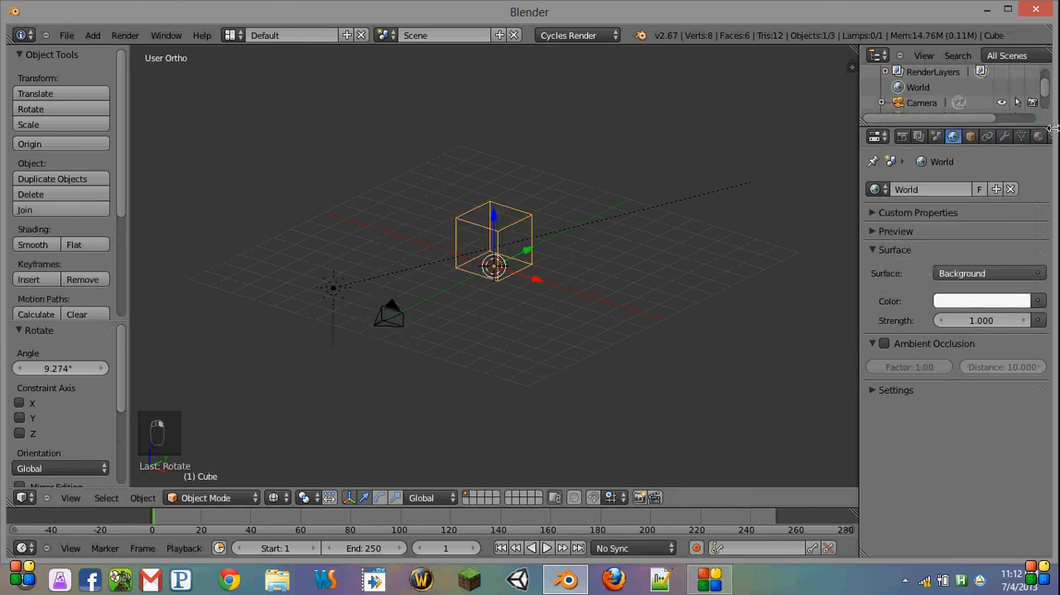
left_click(1040, 137)
left_click(977, 323)
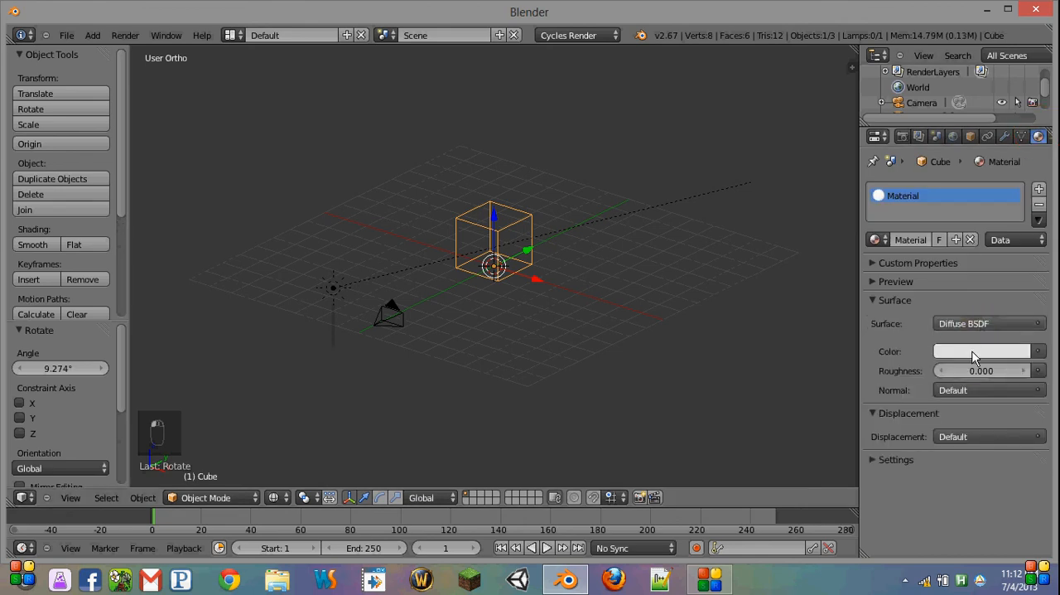
left_click(971, 351)
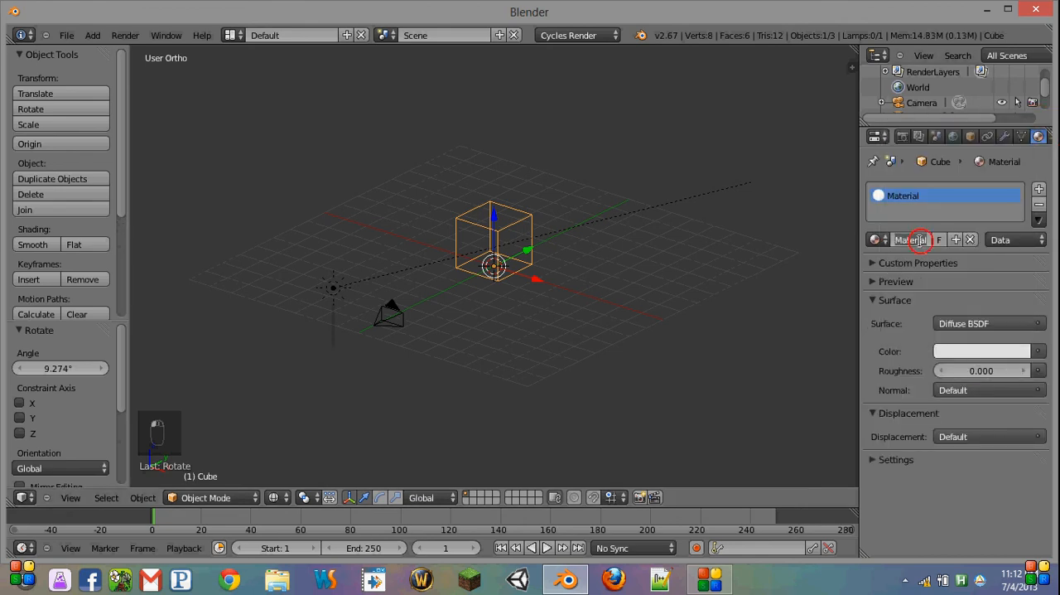
Step: Rename the cube's material to Default
left_click(921, 240)
type("Default")
key("Return")
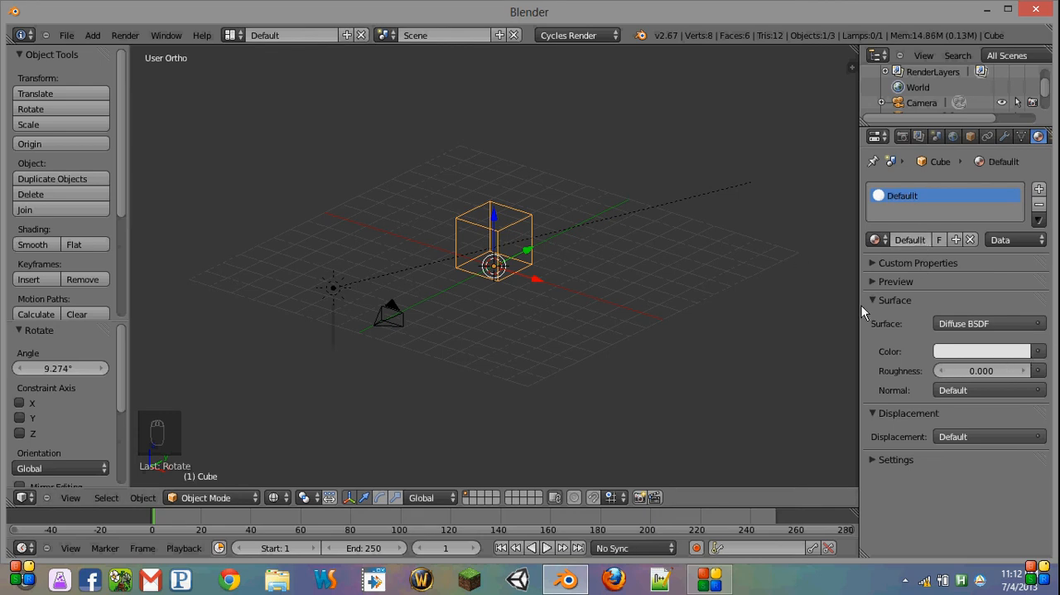
Step: Set the cube material's diffuse color to a fully saturated green with a hue of 0.3333 in HSV mode
left_click(991, 353)
left_click(958, 354)
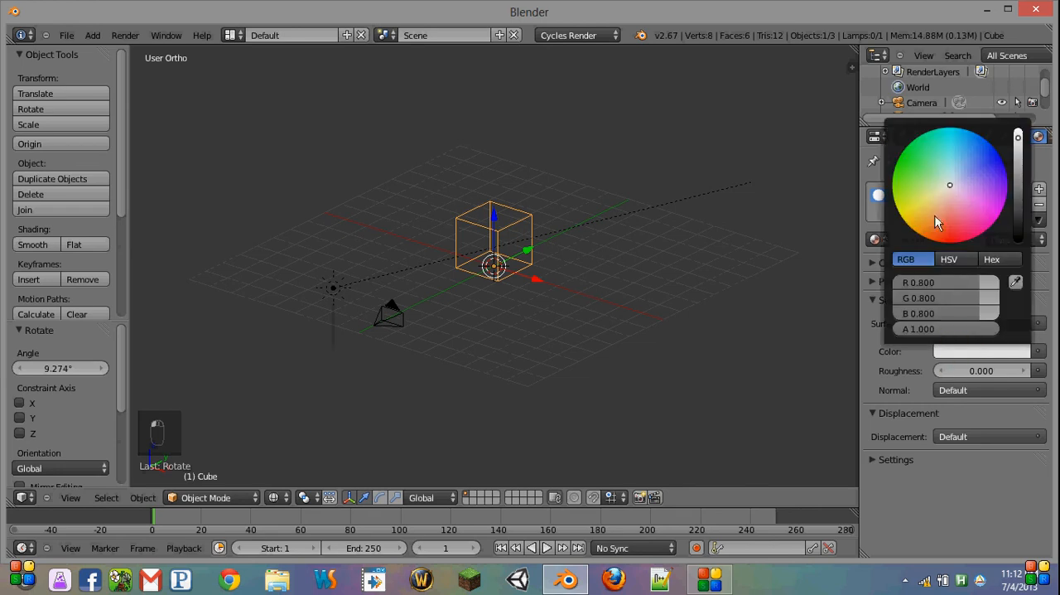
left_click(949, 259)
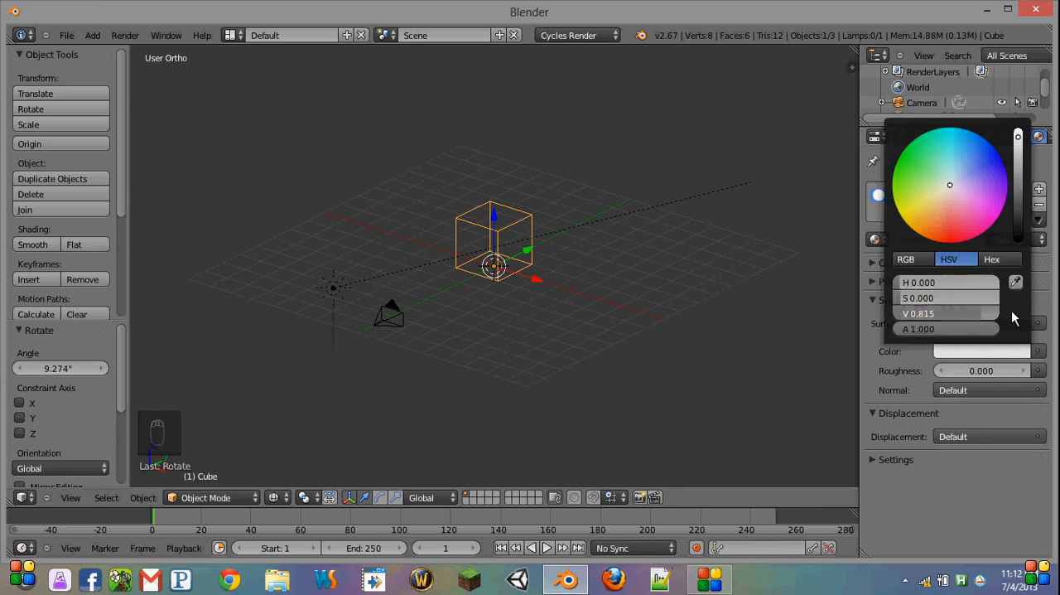
left_click_drag(930, 308, 975, 310)
left_click(946, 282)
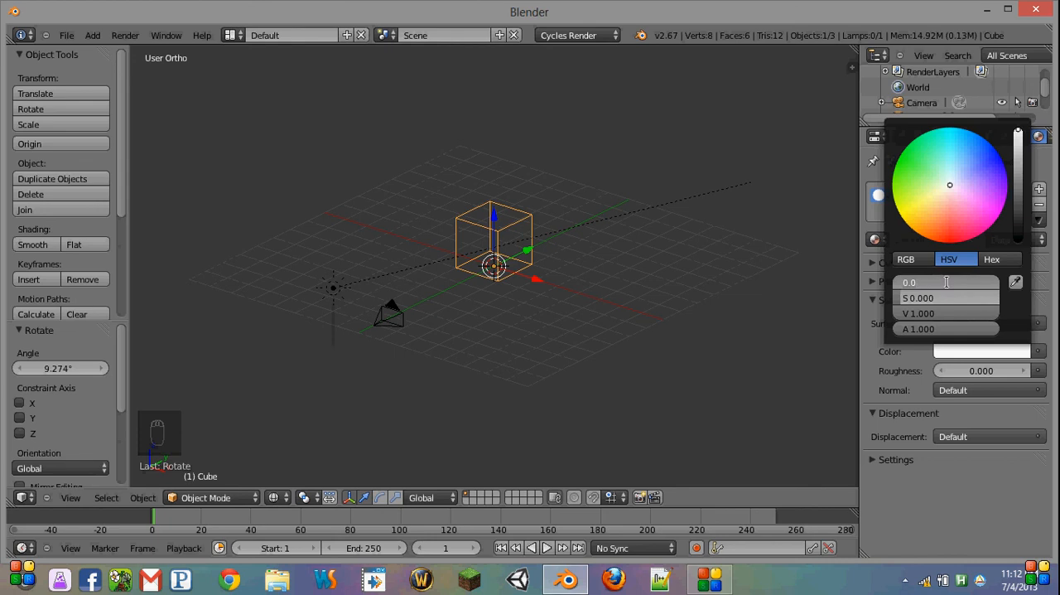
type(".")
key("BackSpace")
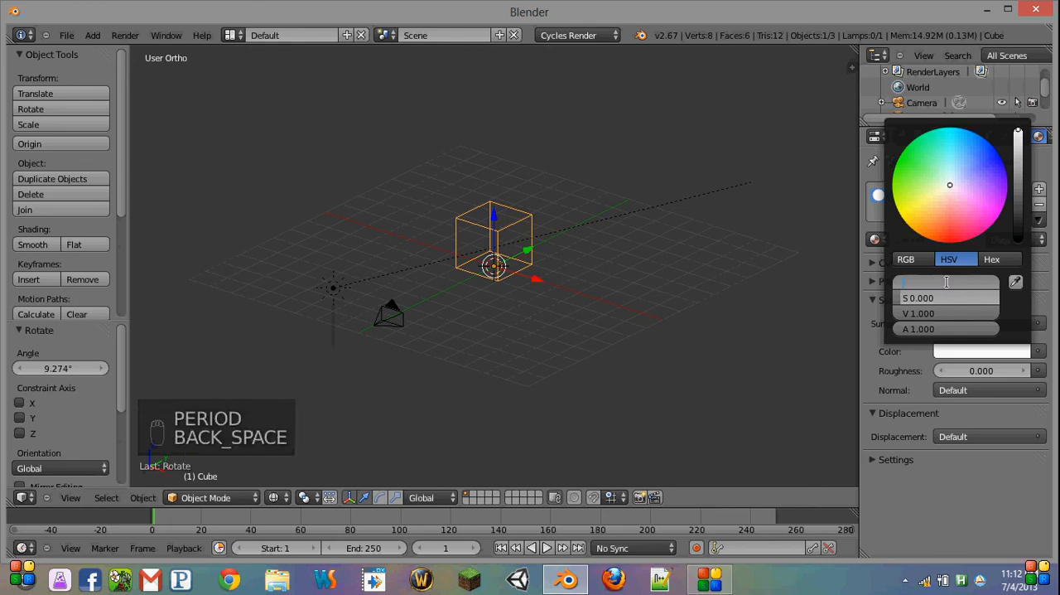
type("33333")
key("Return")
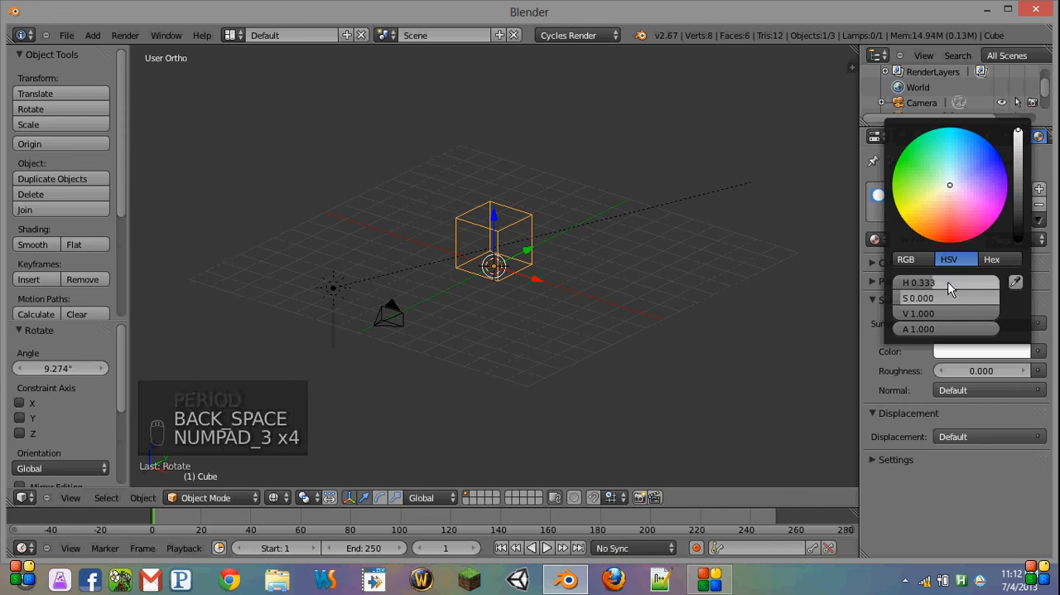
left_click_drag(941, 299, 1056, 282)
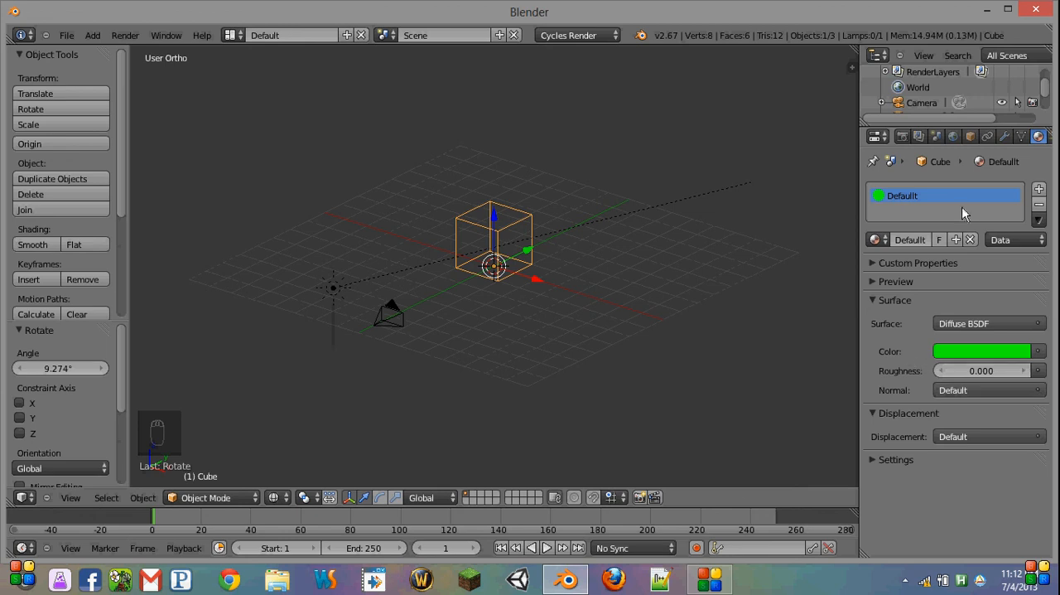
Step: Copy the green diffuse color to the material's viewport color and display the scene in solid shading
left_click(896, 460)
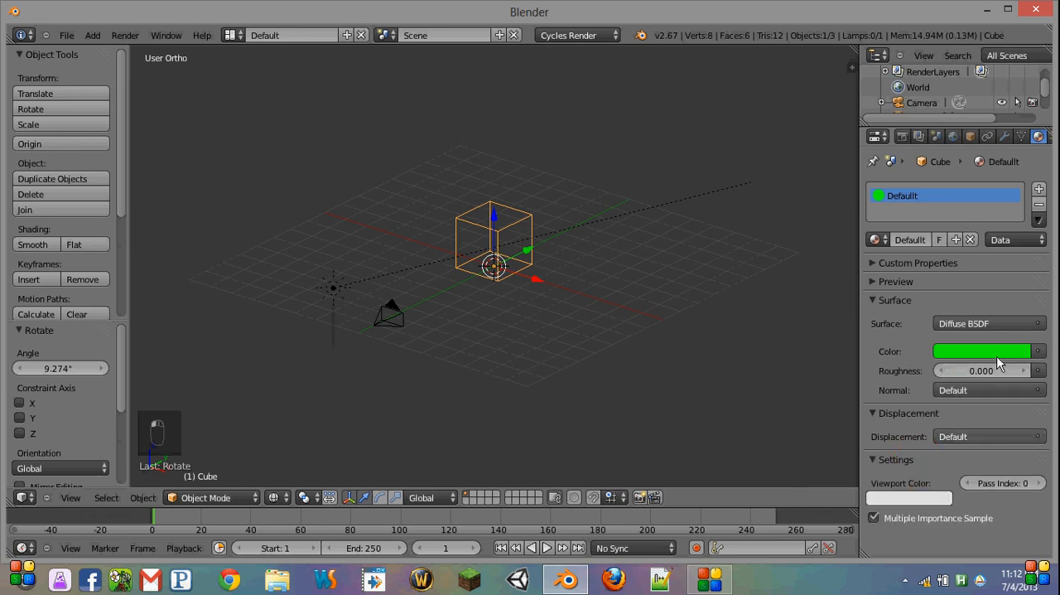
key("ctrl+c")
key("ctrl+v")
key("z")
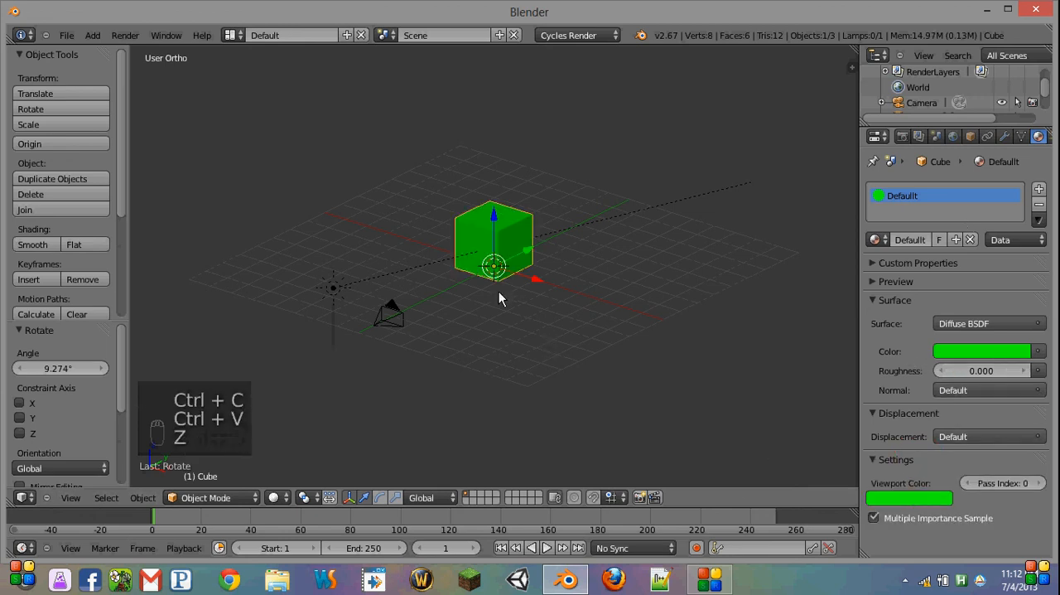
Step: Look over the green cube in the 3D view and switch to the camera view
middle_click_drag(498, 291, 564, 244)
scroll(1048, 106, "down", 2)
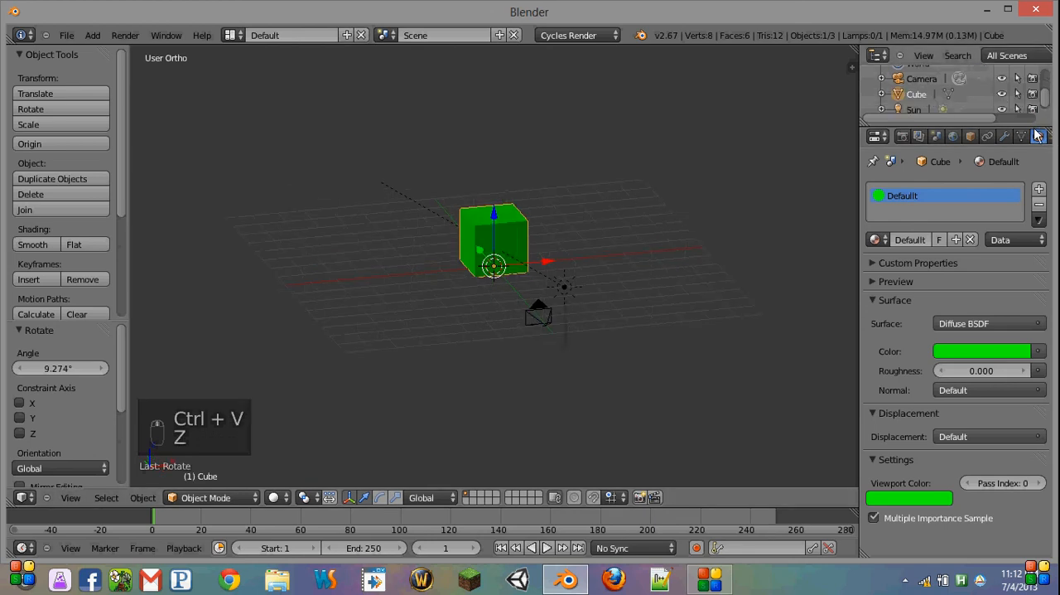
scroll(1028, 134, "down", 3)
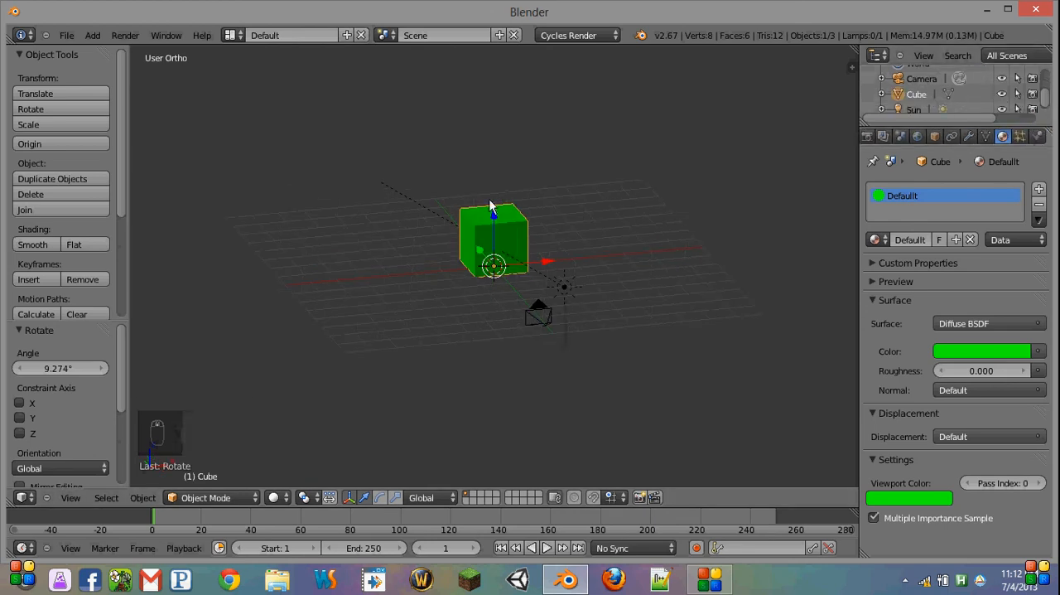
scroll(404, 268, "up", 2)
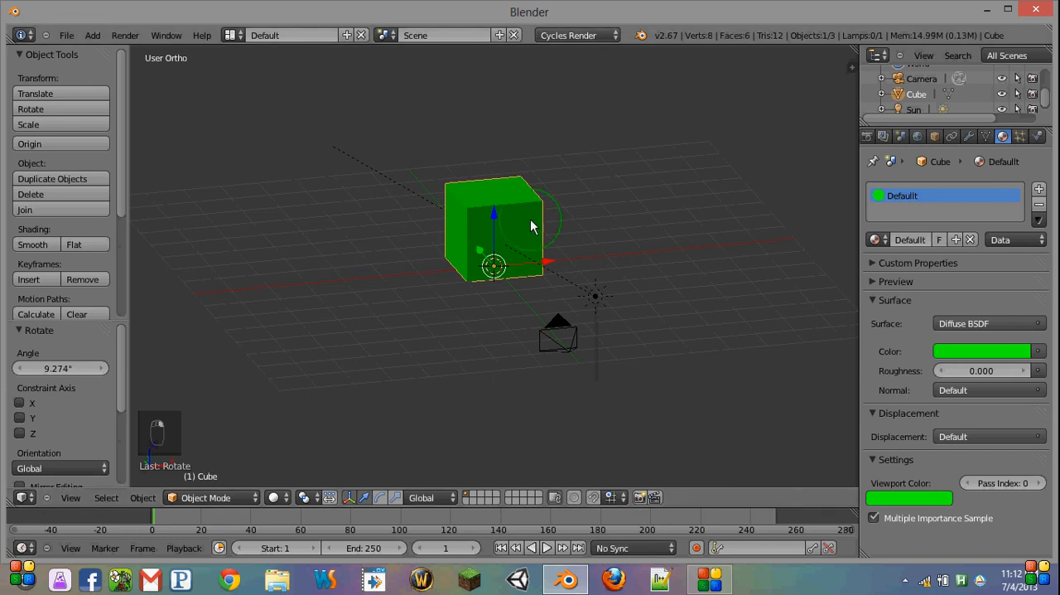
key("KP_0")
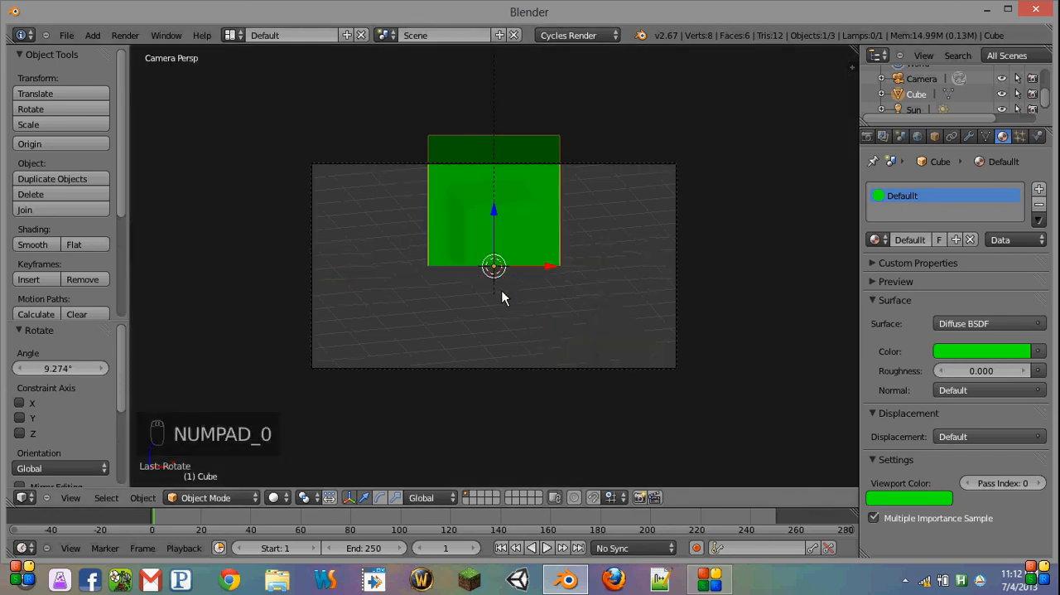
Step: Try raising the camera about 3.355 units along global Z and rotating it about -19.17° around global X
right_click(537, 359)
key("g")
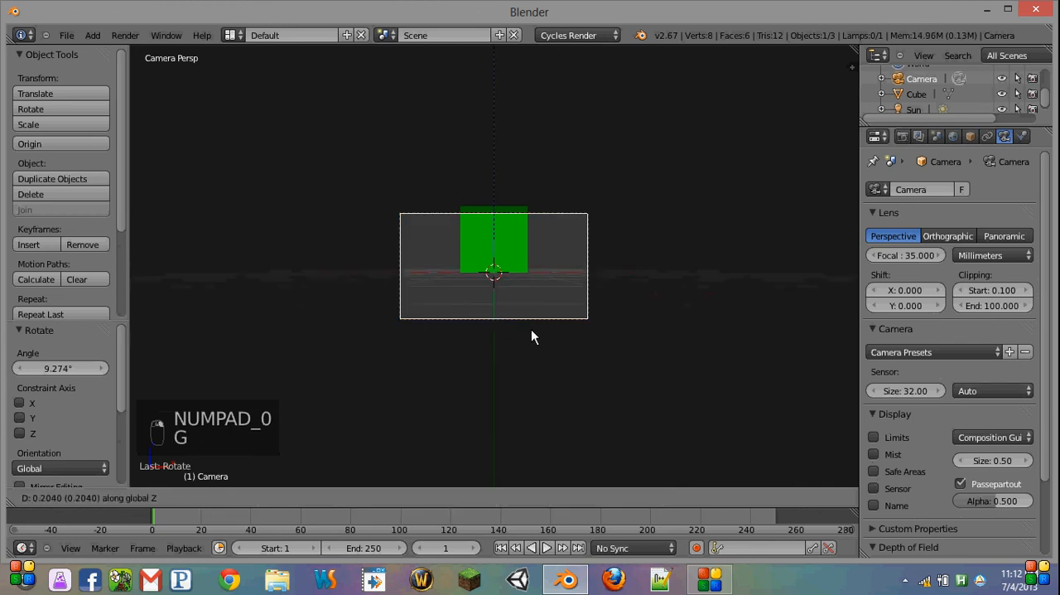
left_click(549, 248)
key("r")
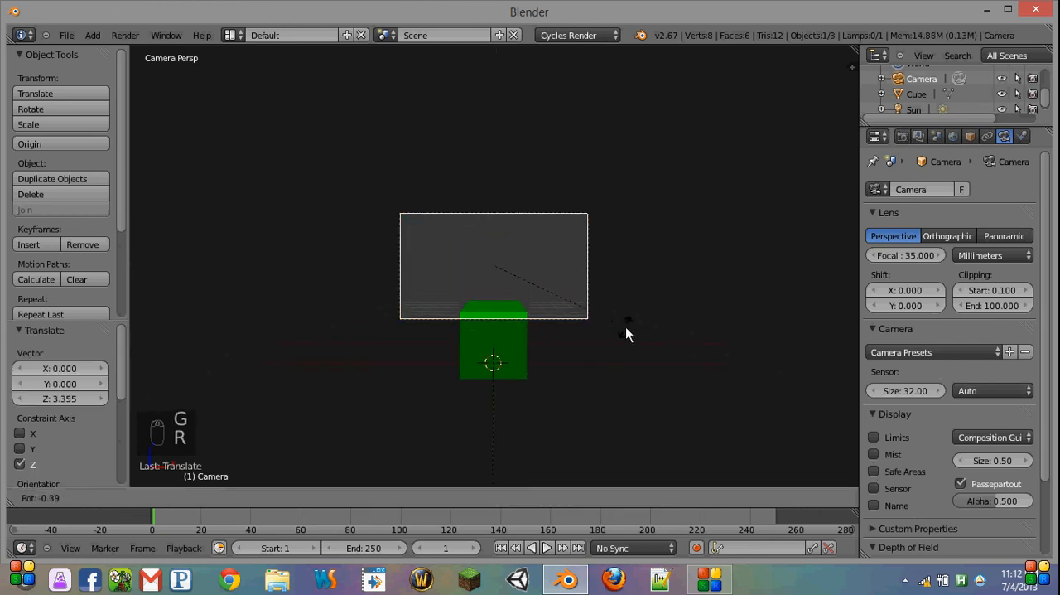
key("x")
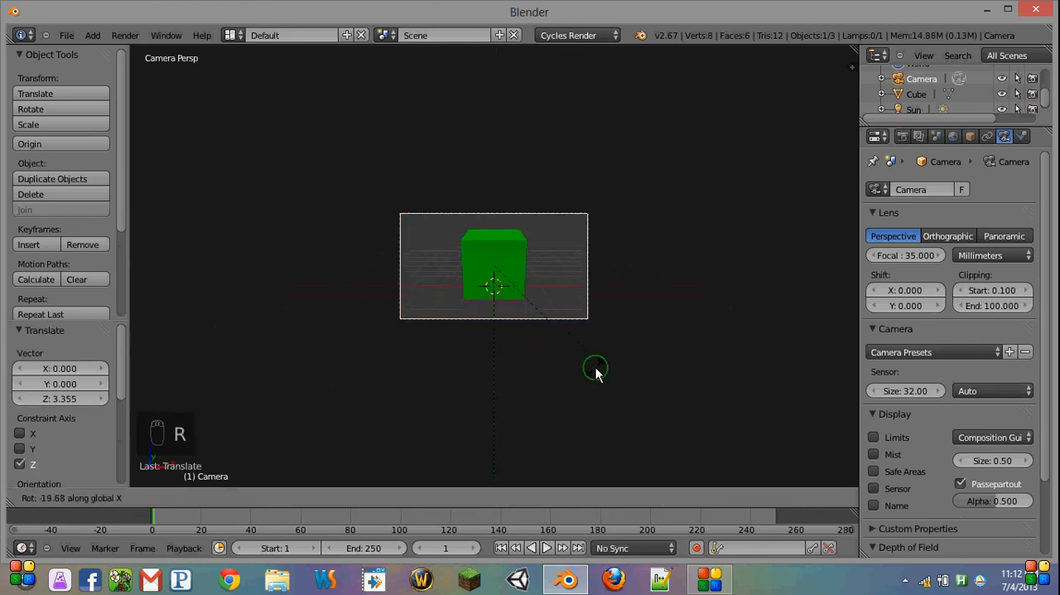
right_click(595, 367)
key("r")
key("x")
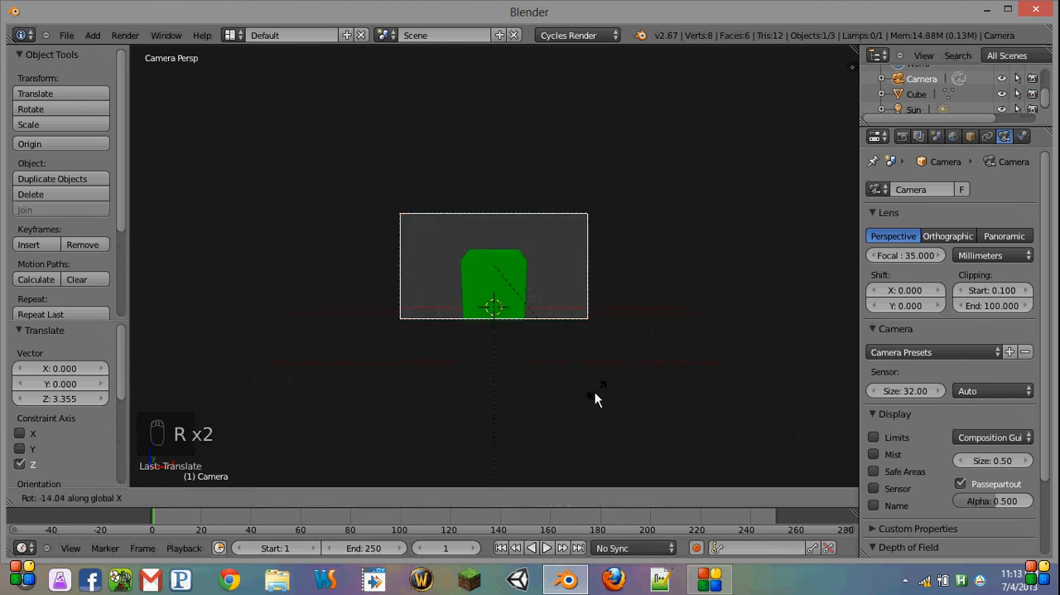
left_click(342, 442)
Step: Preview the cube through the camera in Rendered viewport shading
left_click(269, 497)
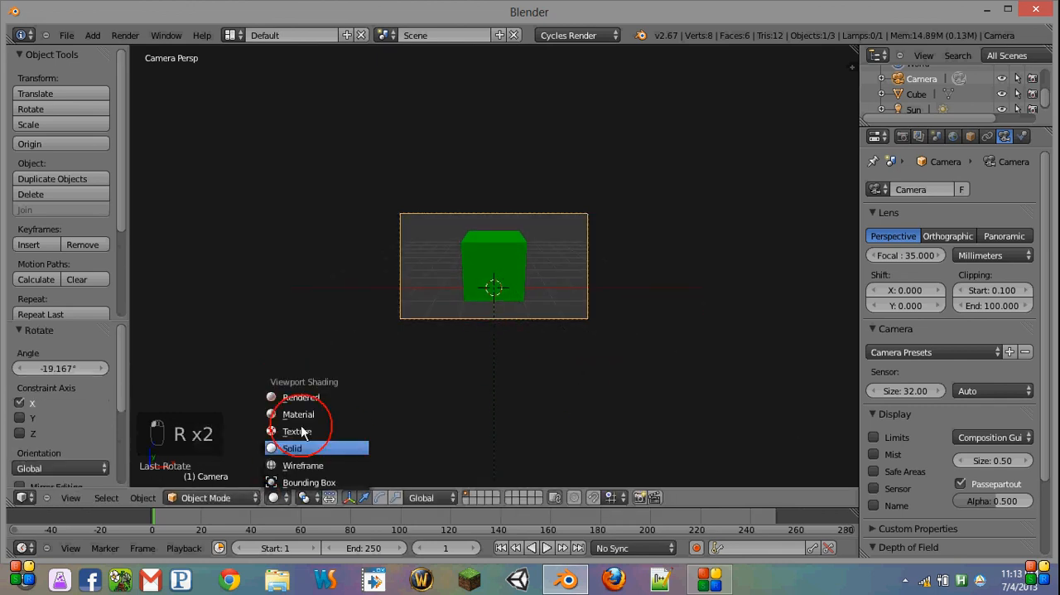
left_click(319, 398)
scroll(546, 259, "up", 5)
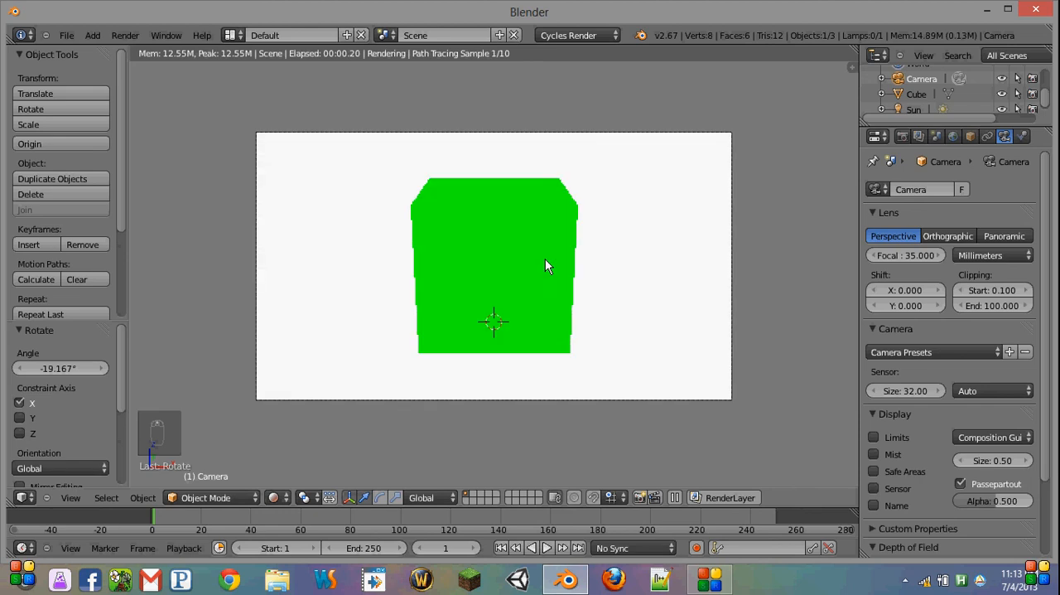
scroll(429, 287, "down", 3)
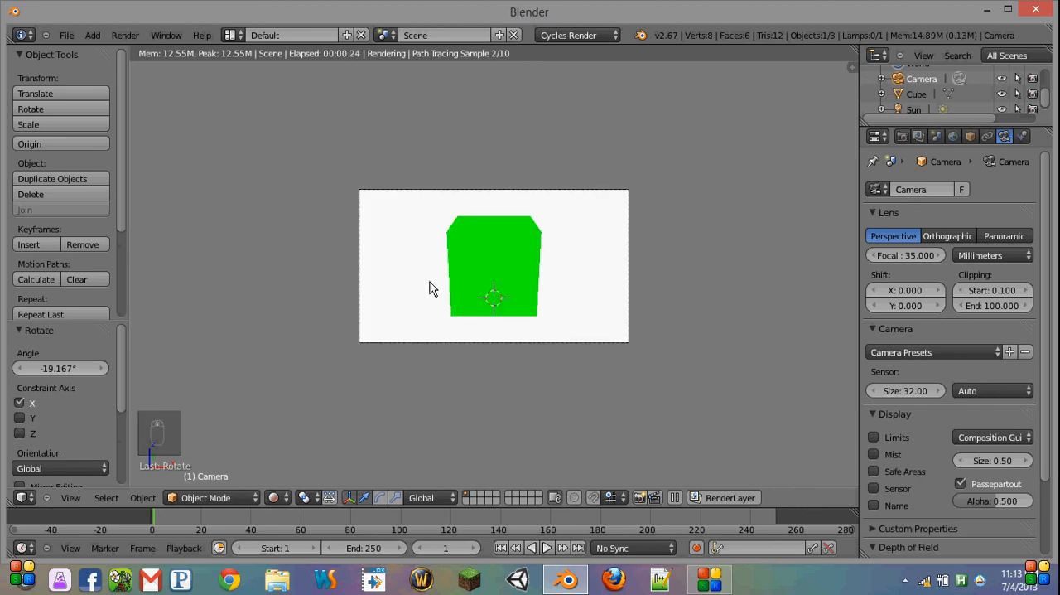
scroll(654, 239, "down", 2)
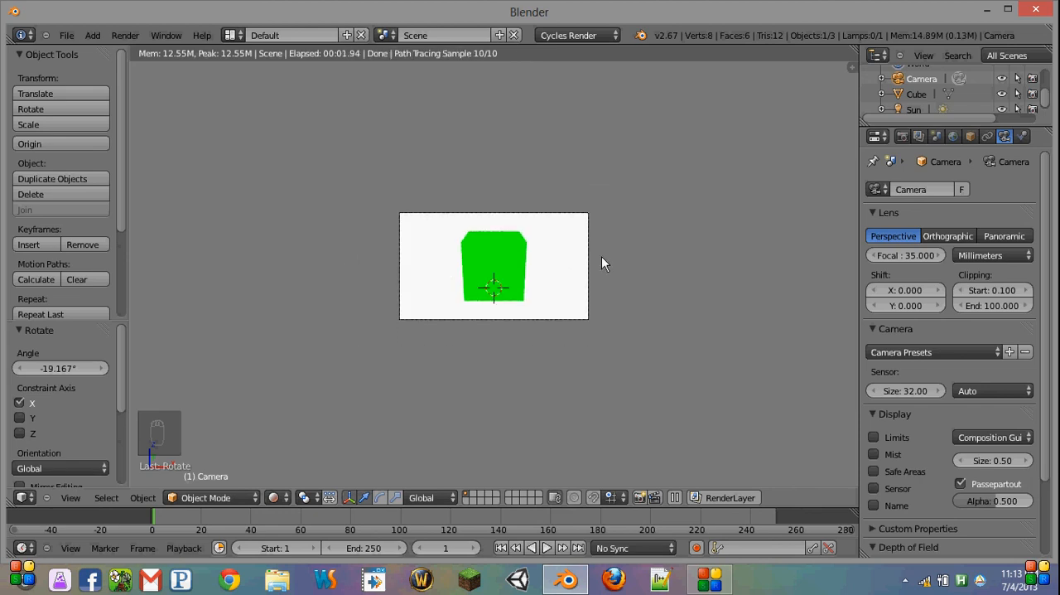
Step: Undo the camera's rotation and lift, and raise it about 0.929 units along global Z instead
key("ctrl+z")
key("ctrl+z")
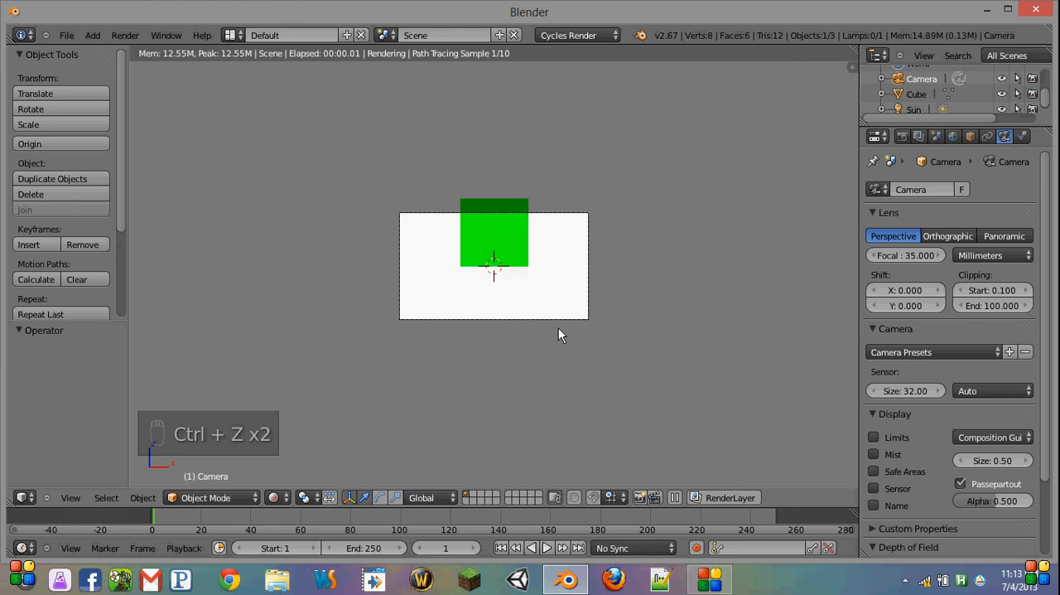
key("g")
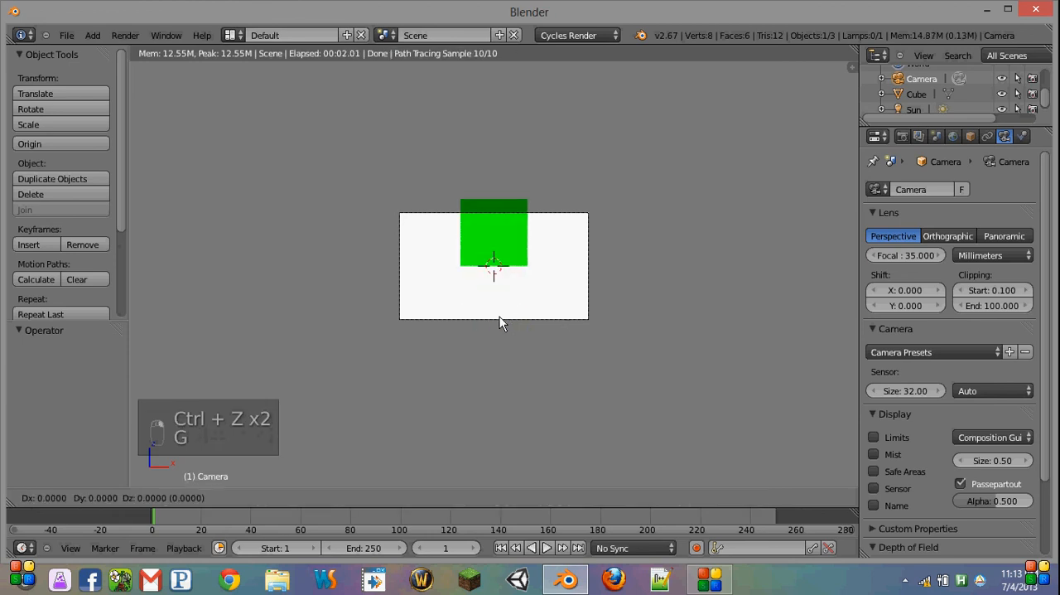
key("z")
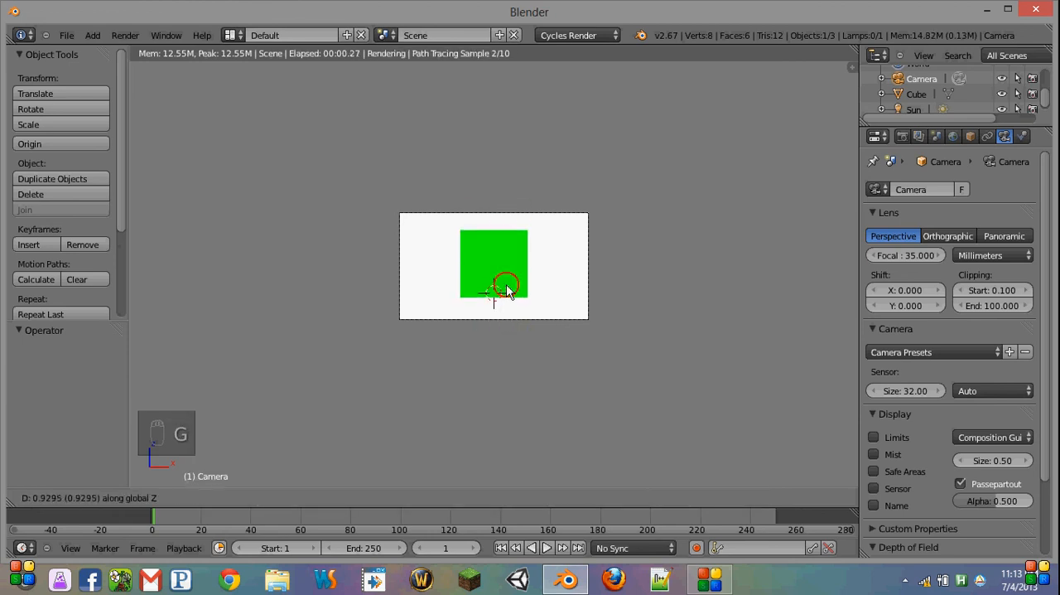
left_click(506, 284)
Step: Fit the camera frame to the 3D view and switch the viewport to wireframe shading
key("Home")
key("z")
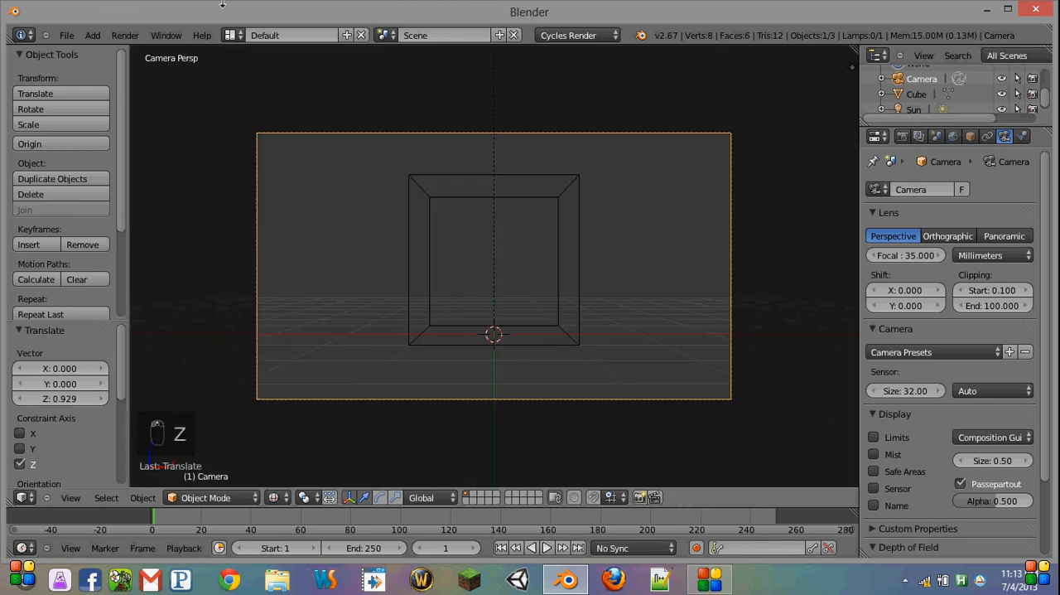
Step: Delete the Video Editing screen layout and check the list of remaining layouts
left_click(235, 36)
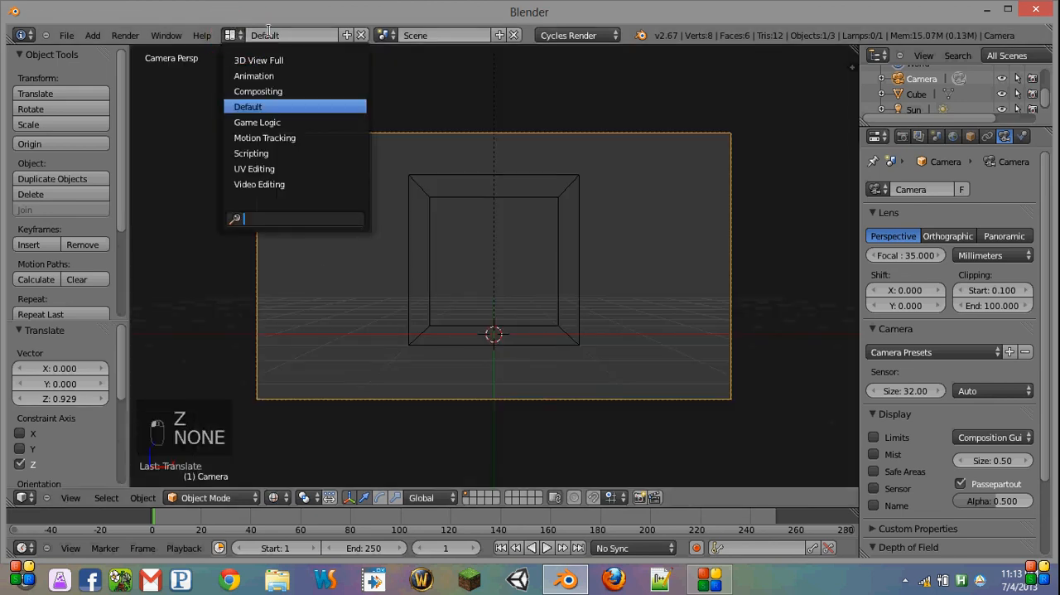
left_click(285, 184)
left_click(362, 34)
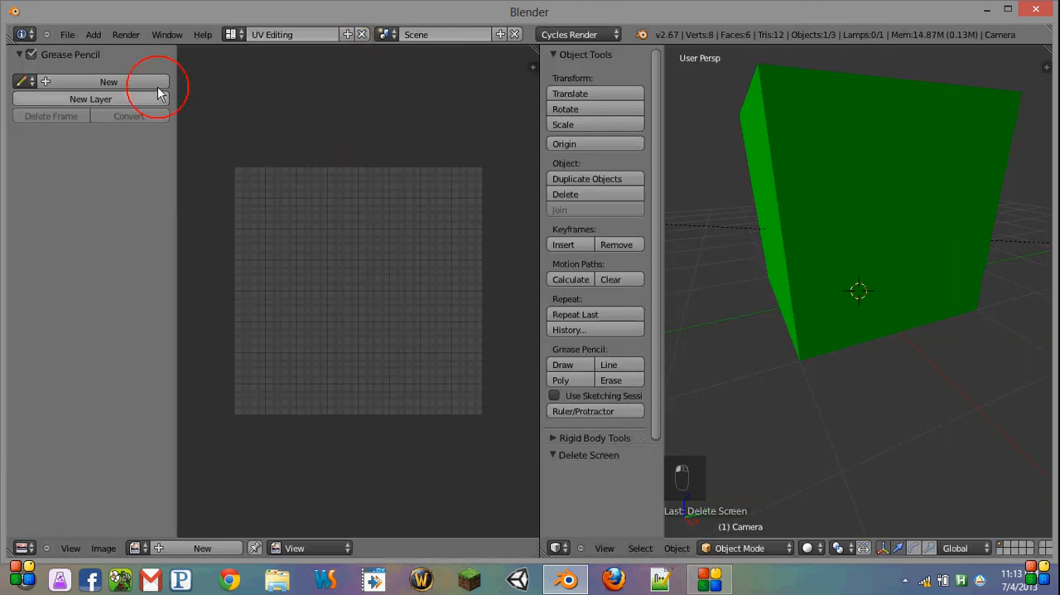
left_click(232, 34)
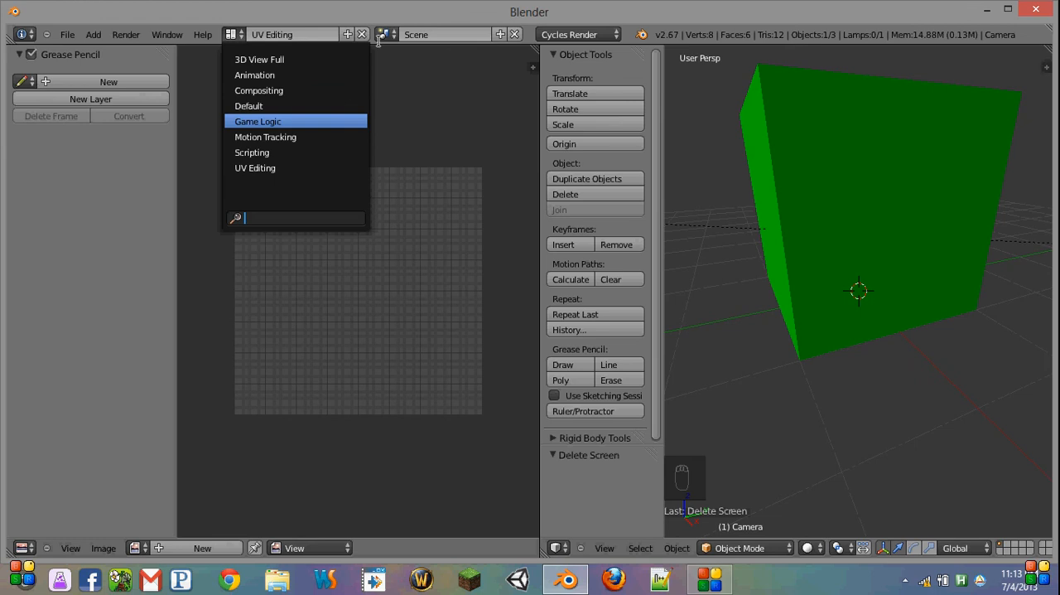
left_click(492, 120)
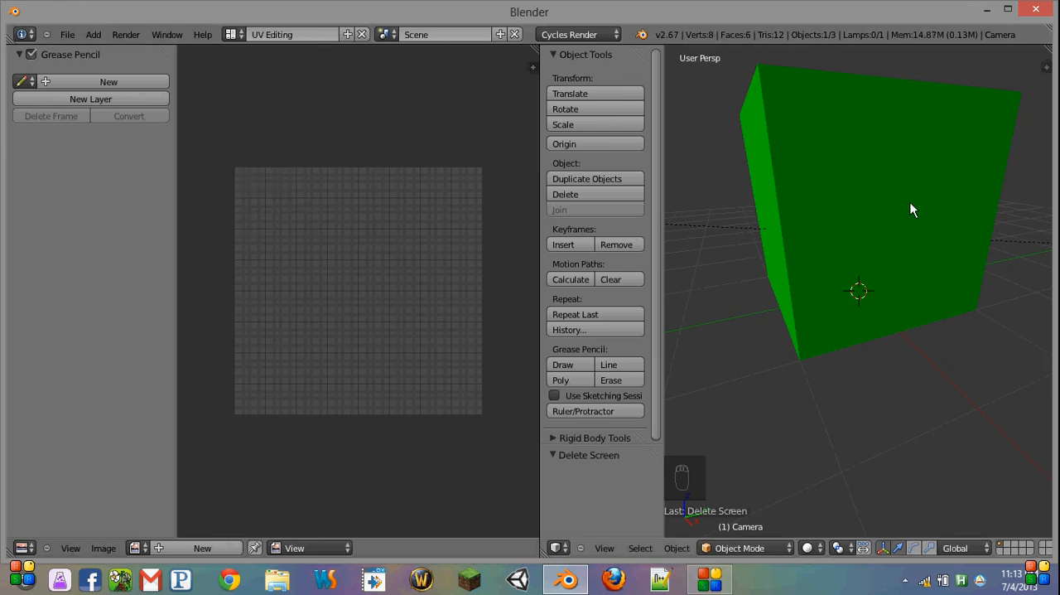
Step: Cycle back and forth through the remaining screen layouts and return to the Default layout
key("ctrl+Left")
key("ctrl+Right")
key("ctrl+Left")
key("ctrl+Left")
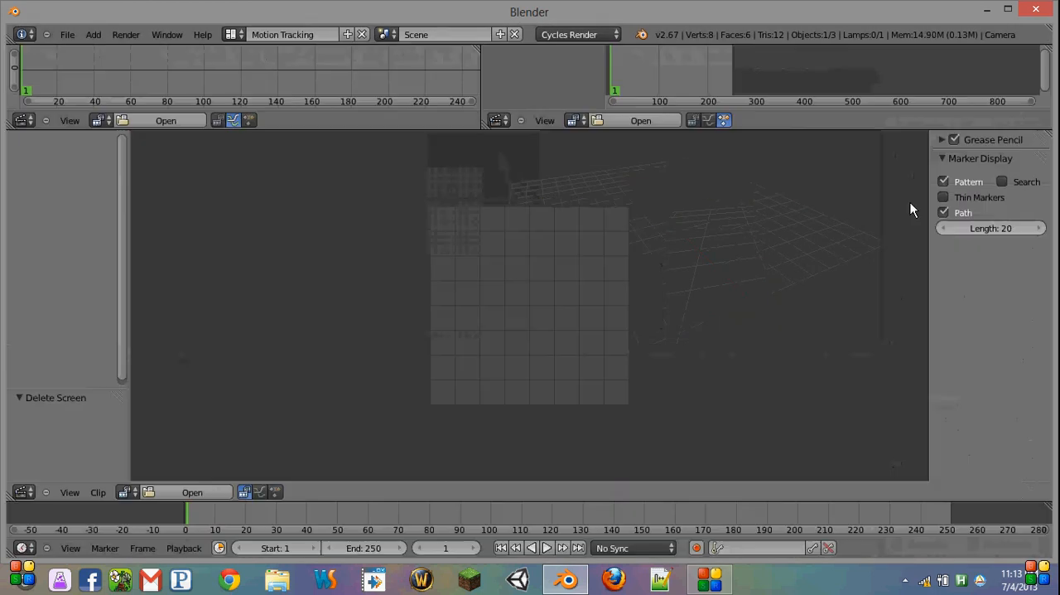
key("ctrl+Right")
key("ctrl+Right")
key("ctrl+Right")
key("ctrl+Right")
key("ctrl+Right")
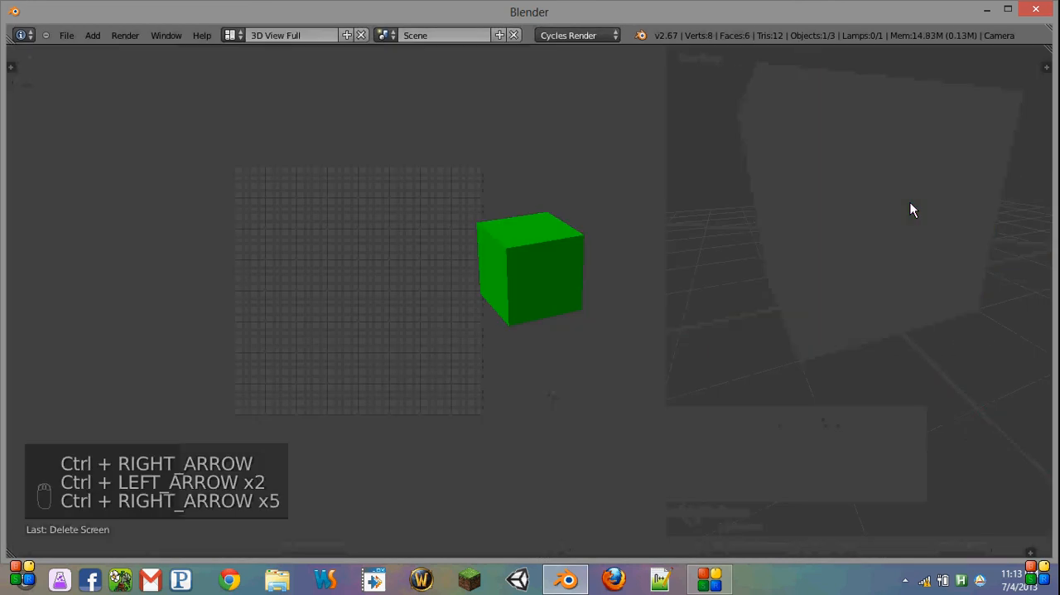
key("ctrl+Left")
key("ctrl+Right")
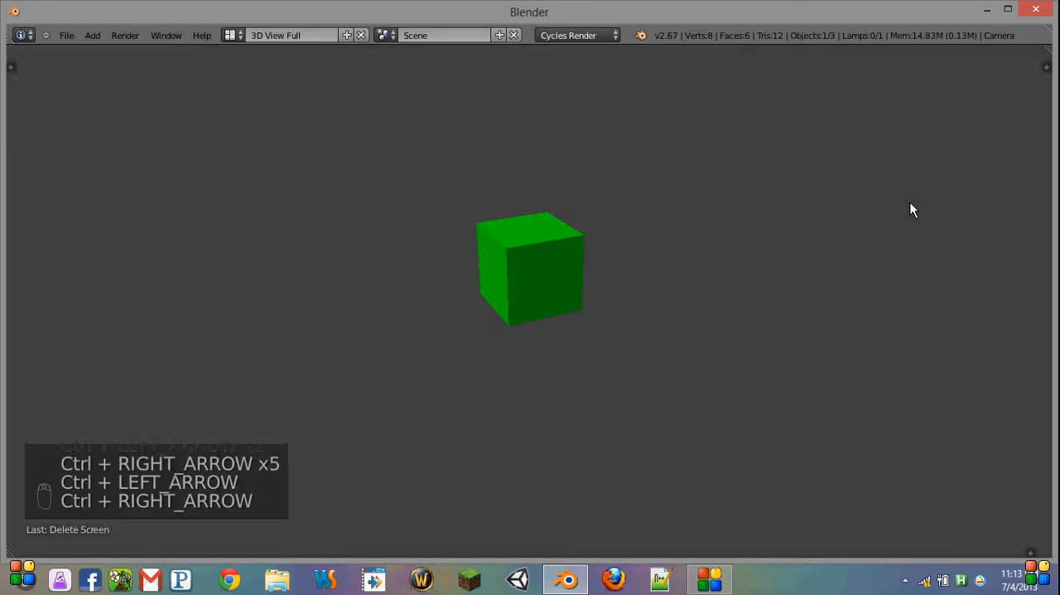
key("ctrl+Right")
key("ctrl+Right")
key("ctrl+Right")
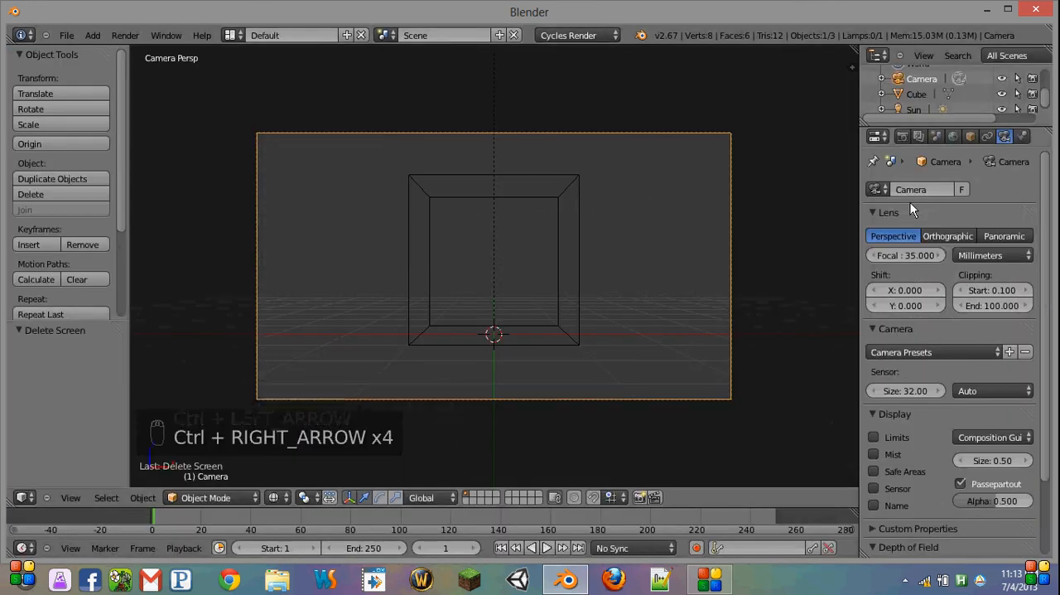
Step: Maximize the 3D view to fill the window and toggle its tool shelf off and on
key("ctrl+Up")
key("ctrl+Down")
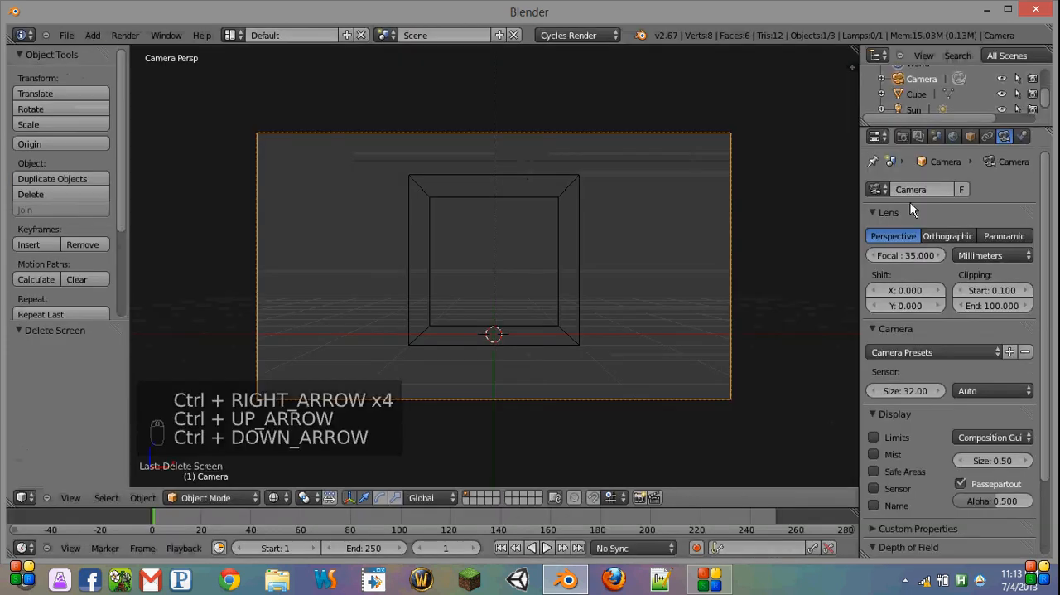
key("ctrl+Up")
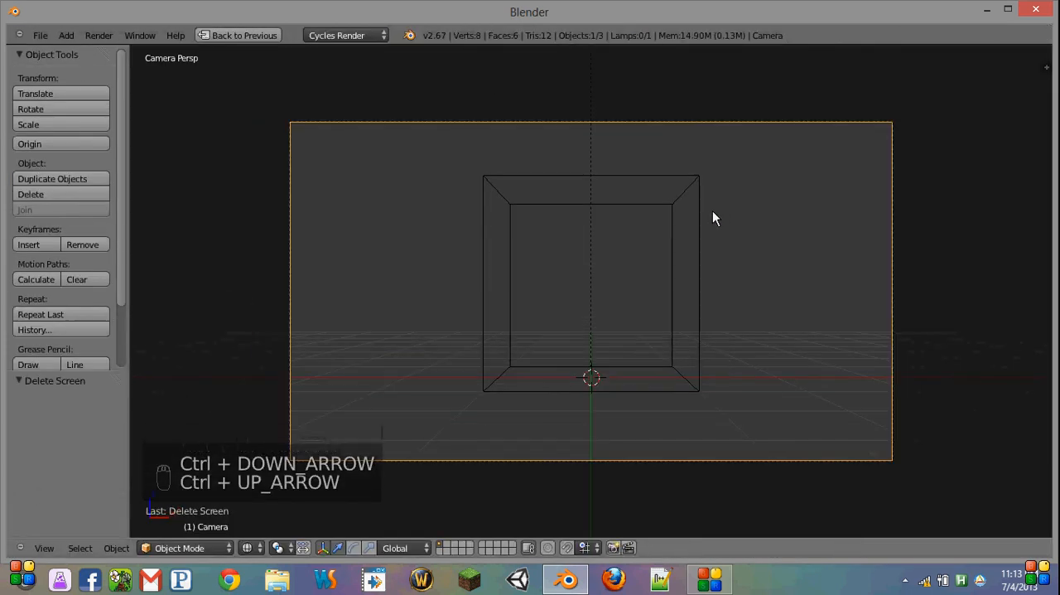
key("t")
key("t")
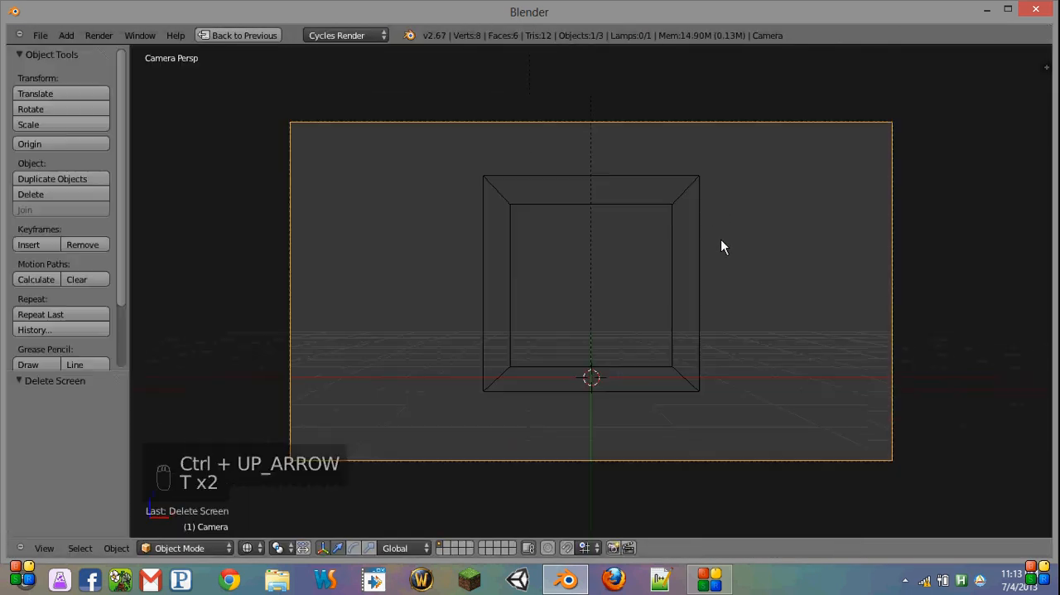
Step: Leave the maximized 3D view and rename the Compositing screen layout to "1. Compositing"
left_click(265, 37)
left_click(239, 37)
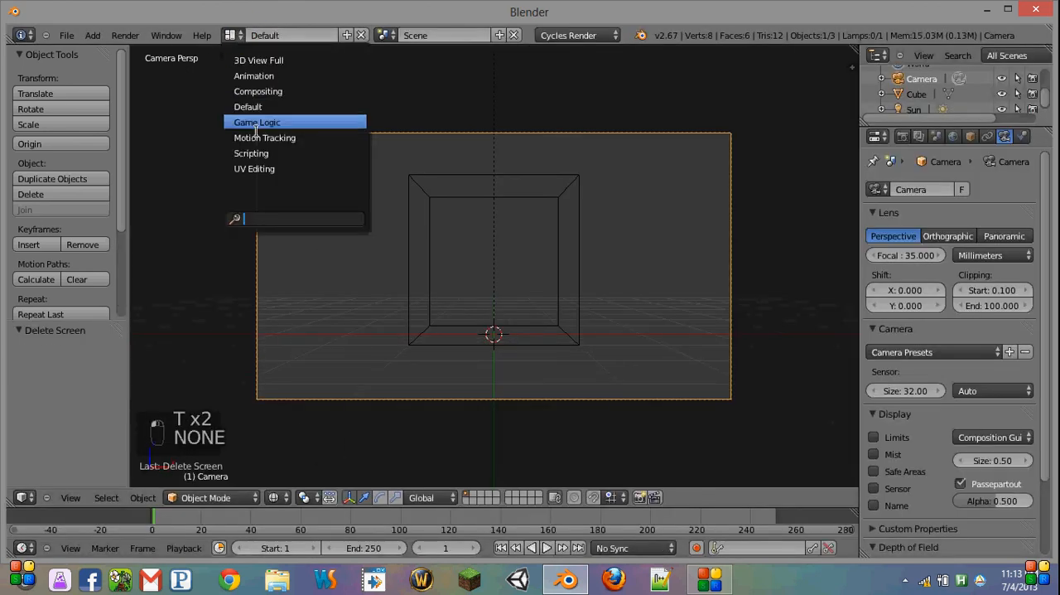
left_click(281, 90)
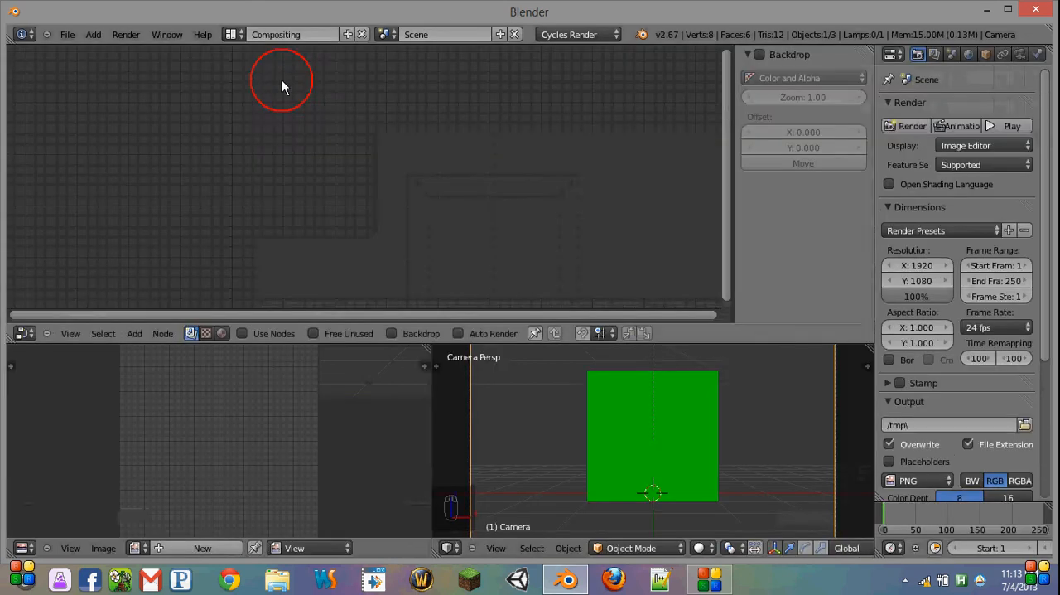
left_click(289, 34)
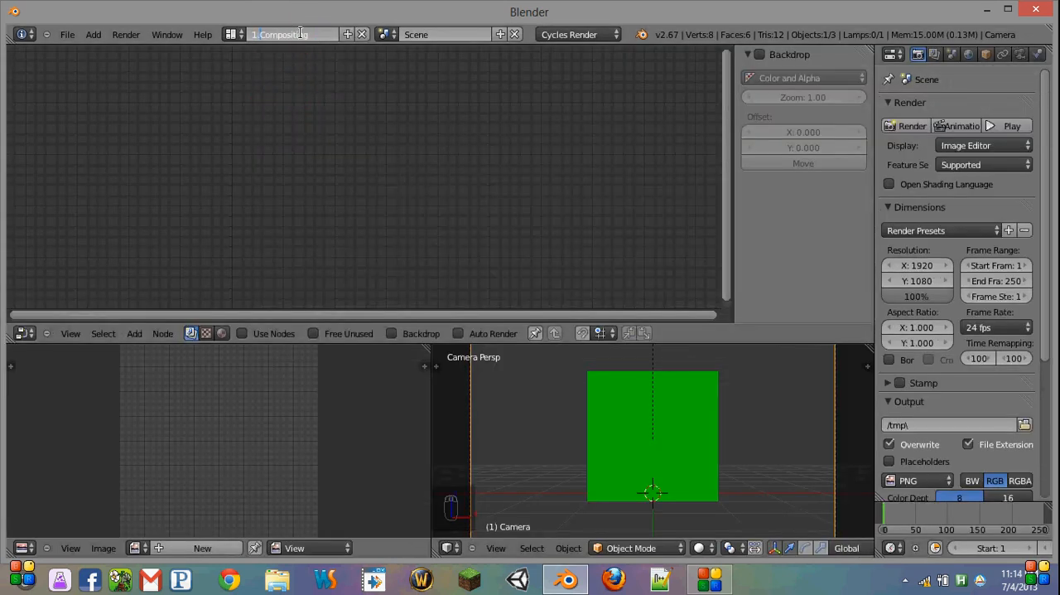
Step: Rename the Default screen layout to "2. Default" and check the order of the layout list
left_click(235, 35)
left_click(249, 105)
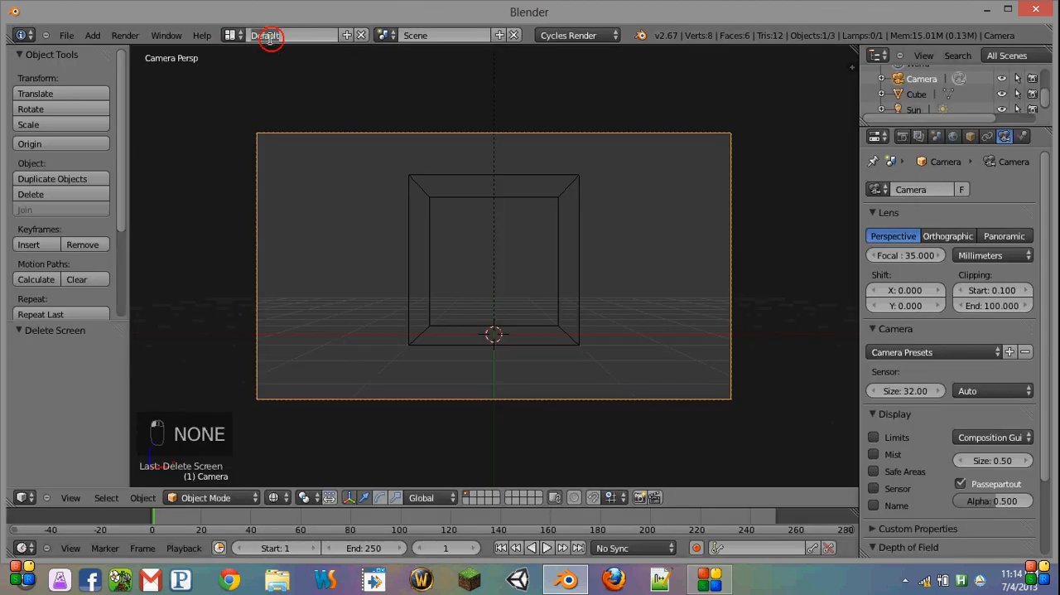
key("Left")
type("2.")
key("Return")
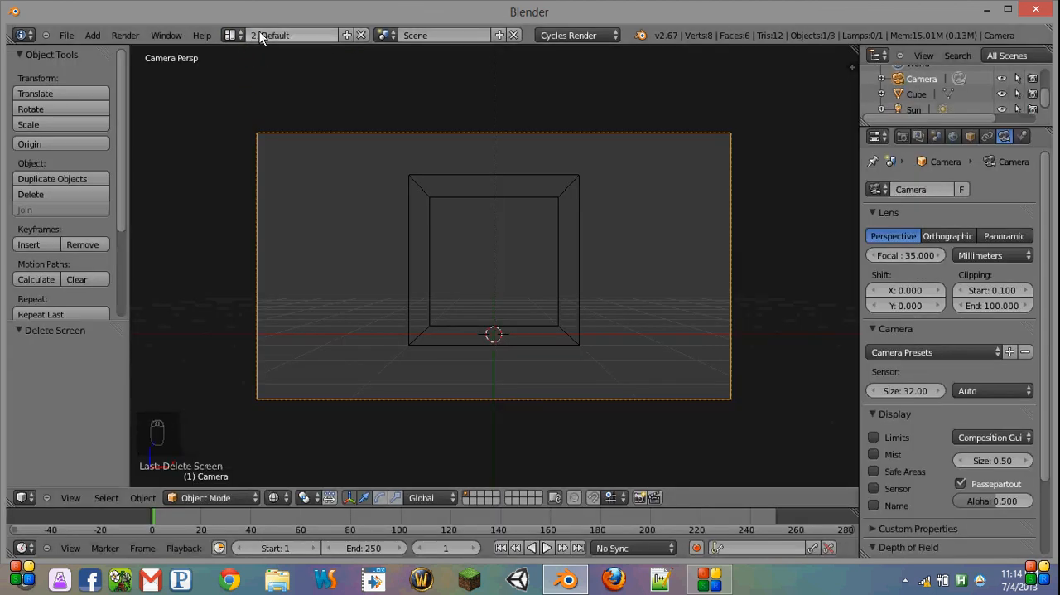
left_click(232, 34)
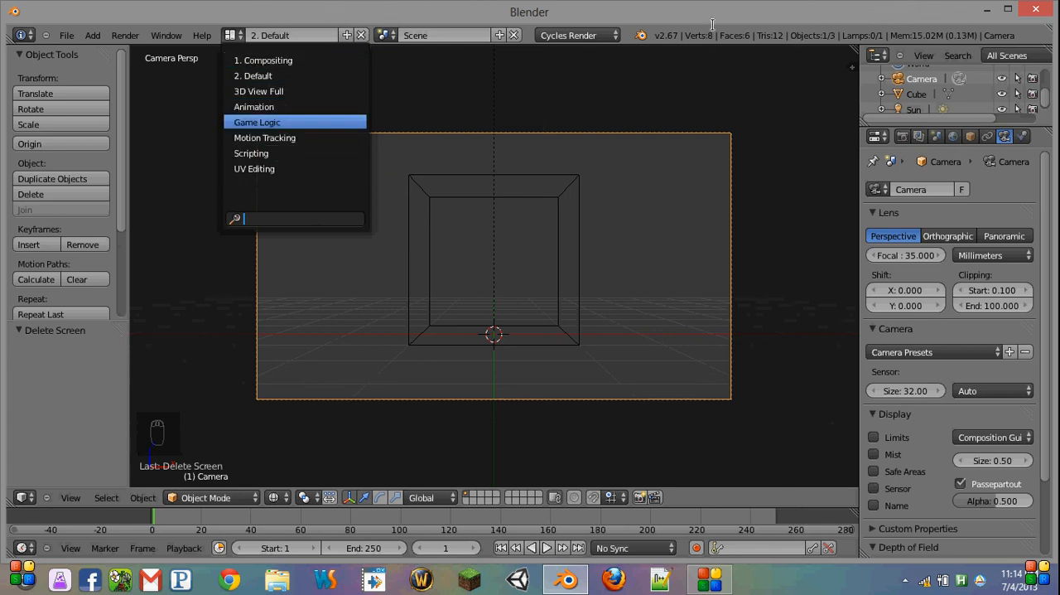
left_click(65, 34)
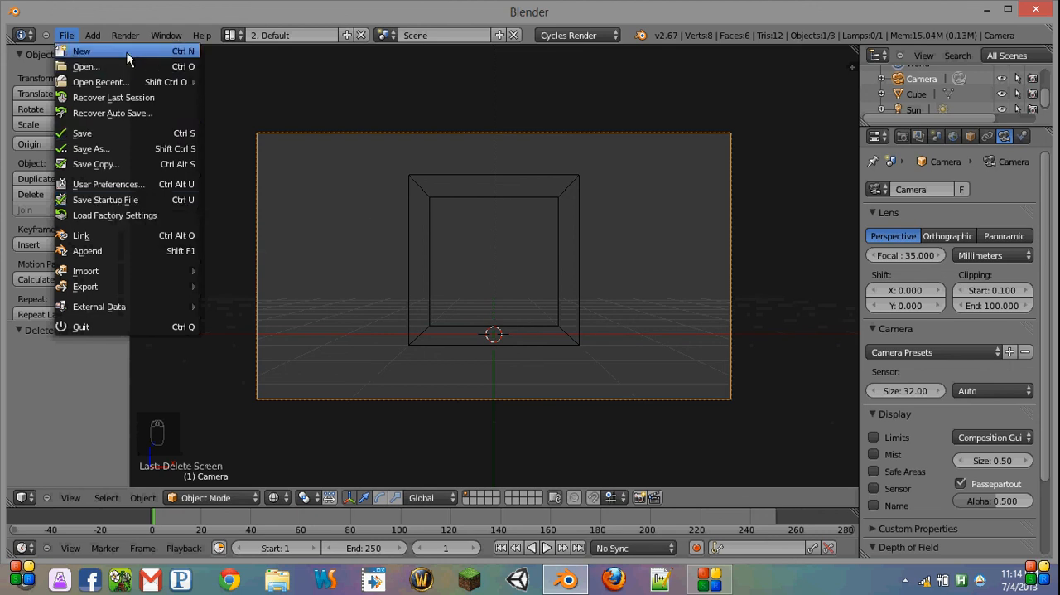
middle_click_drag(322, 295, 230, 195)
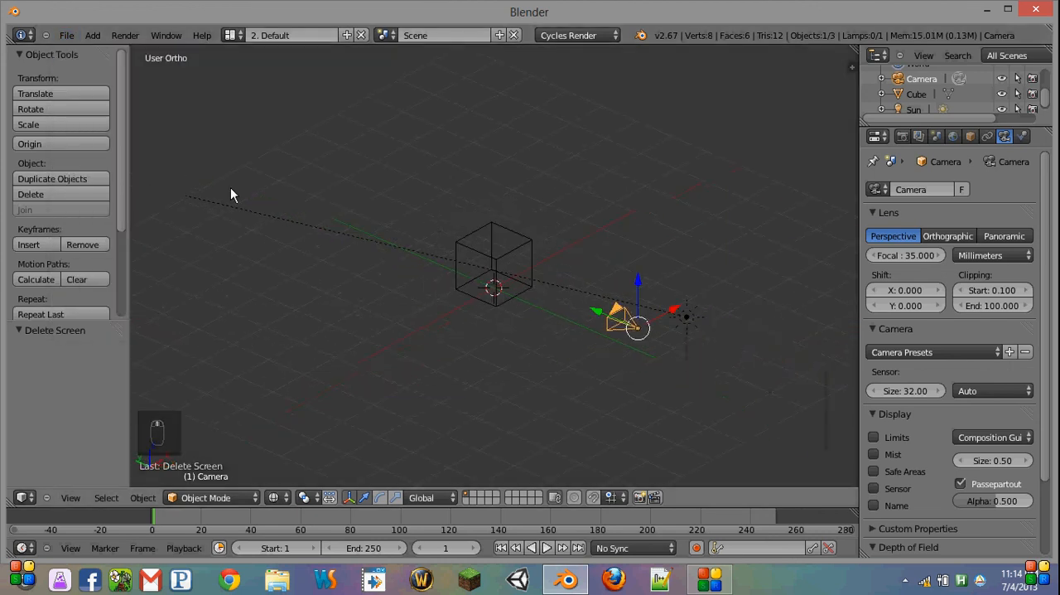
left_click(710, 577)
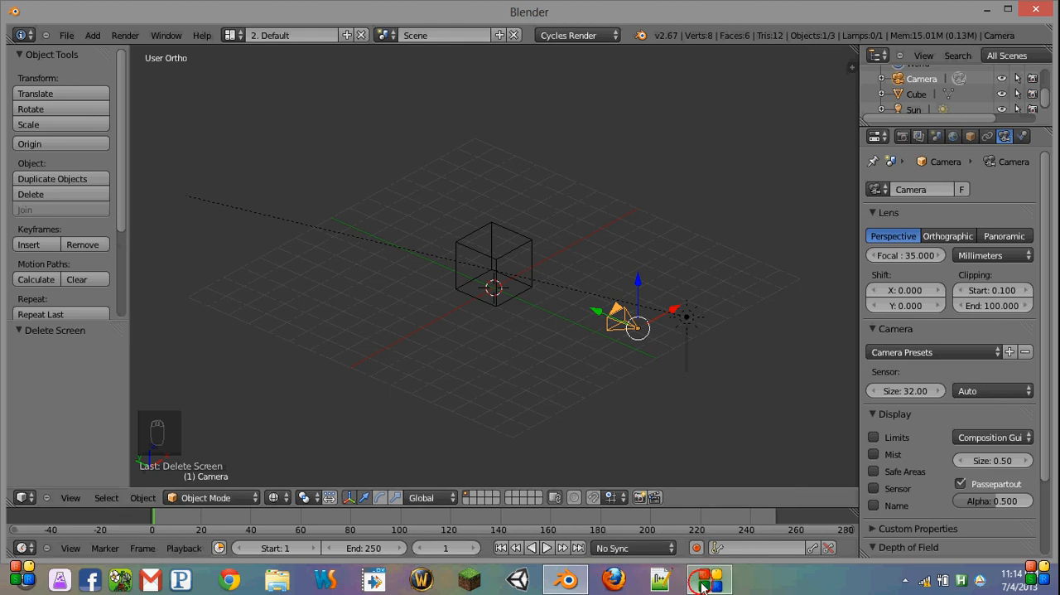